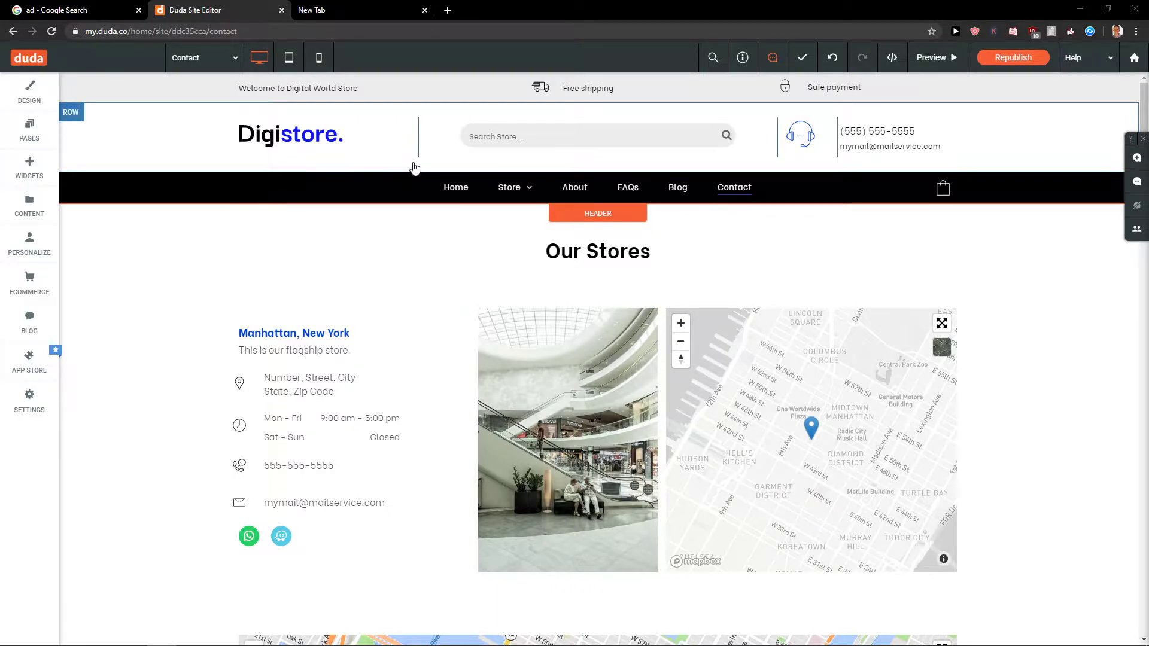
Open, then dismiss, the design settings of the Digistore logo column in the header
{"action": "left_click", "coordinate": [321, 155]}
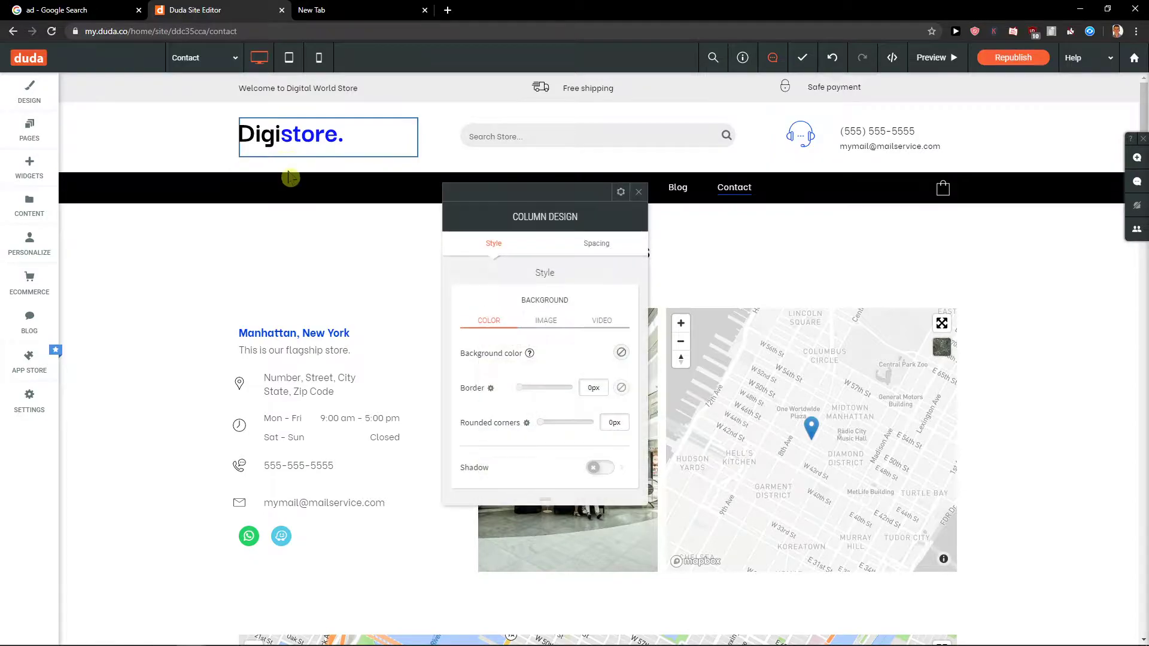
{"action": "key", "text": "Escape"}
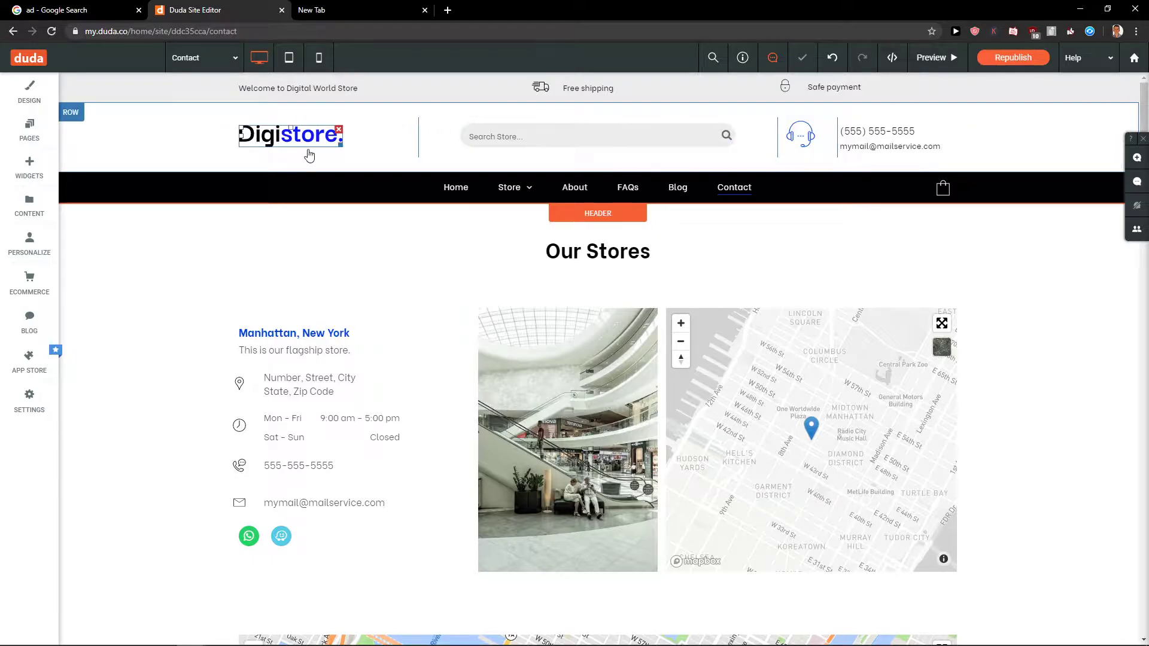
Replace the Digistore header logo with the MarcusStone logo image
{"action": "left_click", "coordinate": [268, 137]}
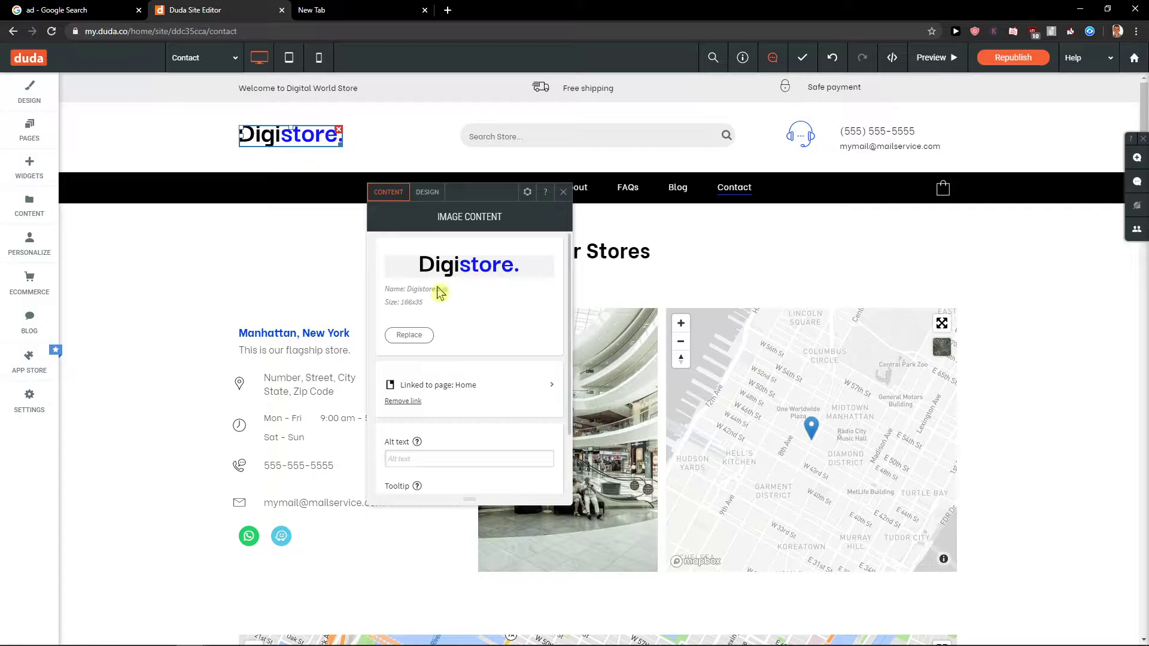
{"action": "left_click", "coordinate": [412, 336]}
{"action": "left_click", "coordinate": [629, 336]}
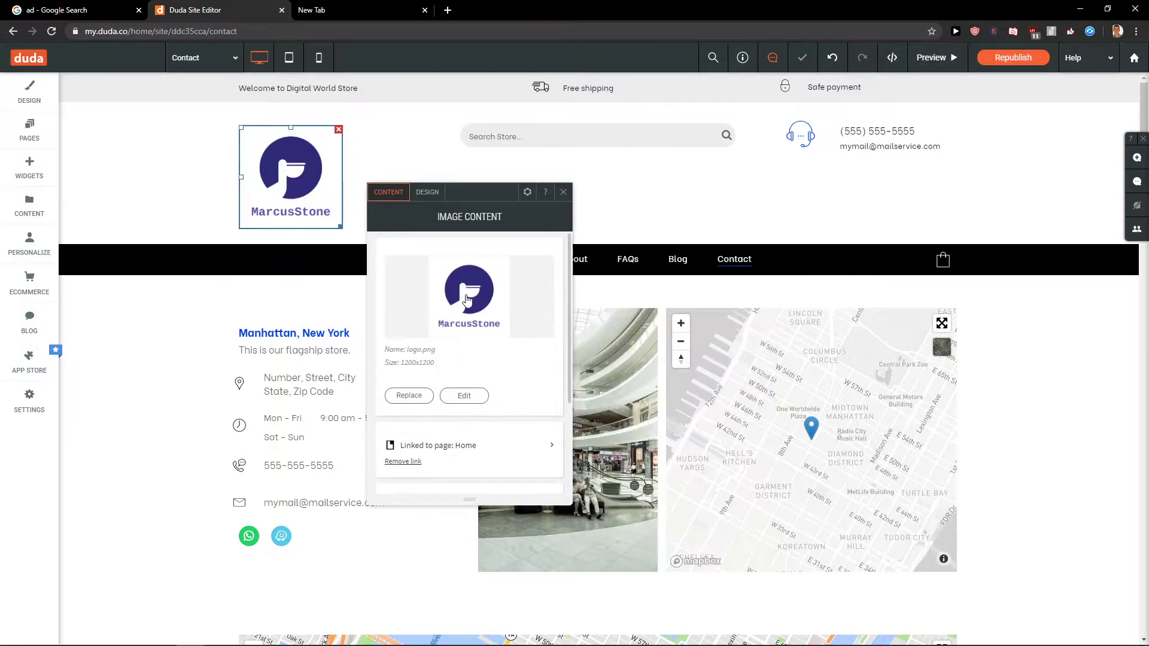
Shrink the MarcusStone logo to about 85 by 85 and save it in the image editor
{"action": "left_click_drag", "start_coordinate": [342, 226], "coordinate": [283, 171]}
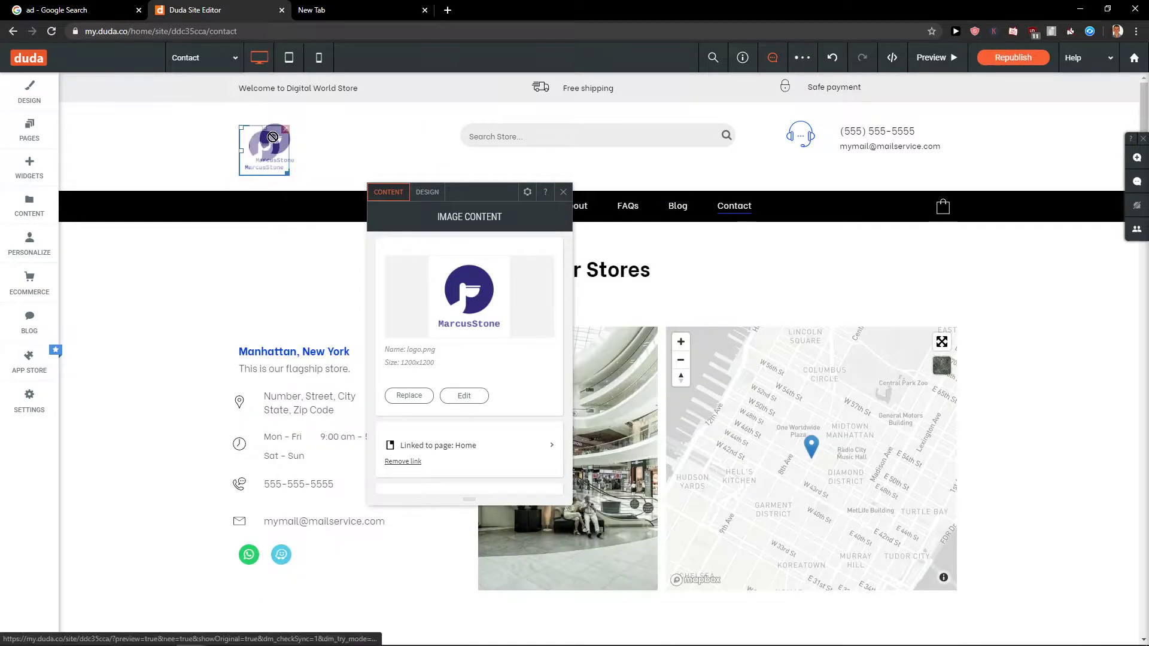
{"action": "left_click_drag", "start_coordinate": [285, 167], "coordinate": [275, 161]}
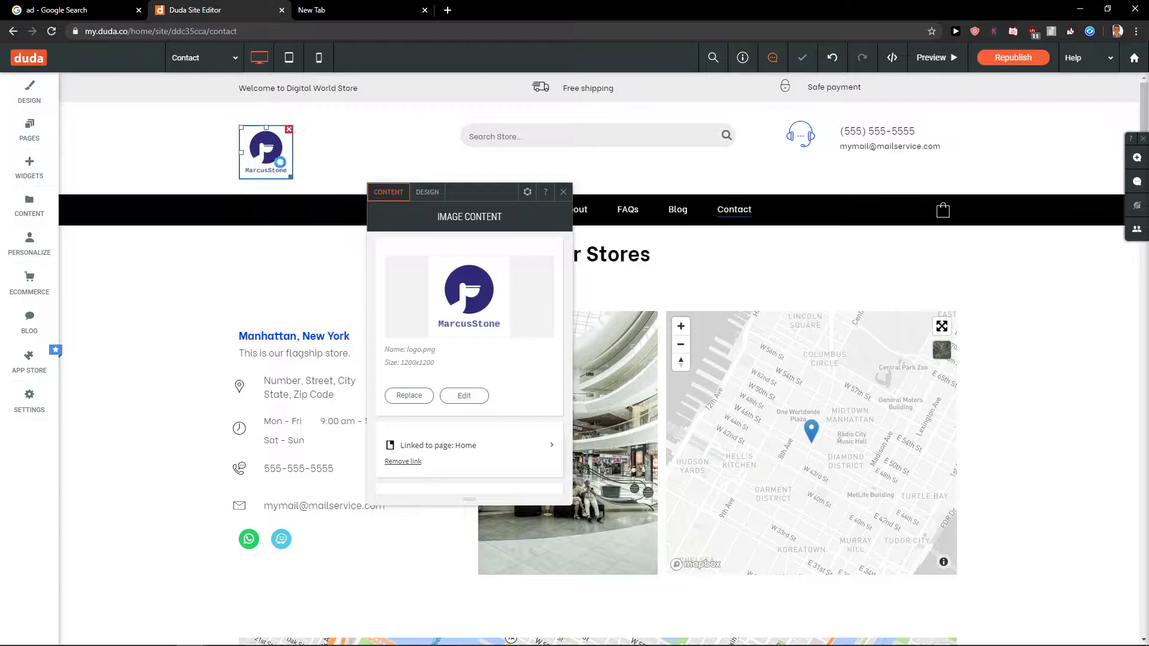
{"action": "scroll", "coordinate": [503, 378], "scroll_direction": "down", "scroll_amount": 2}
{"action": "scroll", "coordinate": [502, 376], "scroll_direction": "up", "scroll_amount": 3}
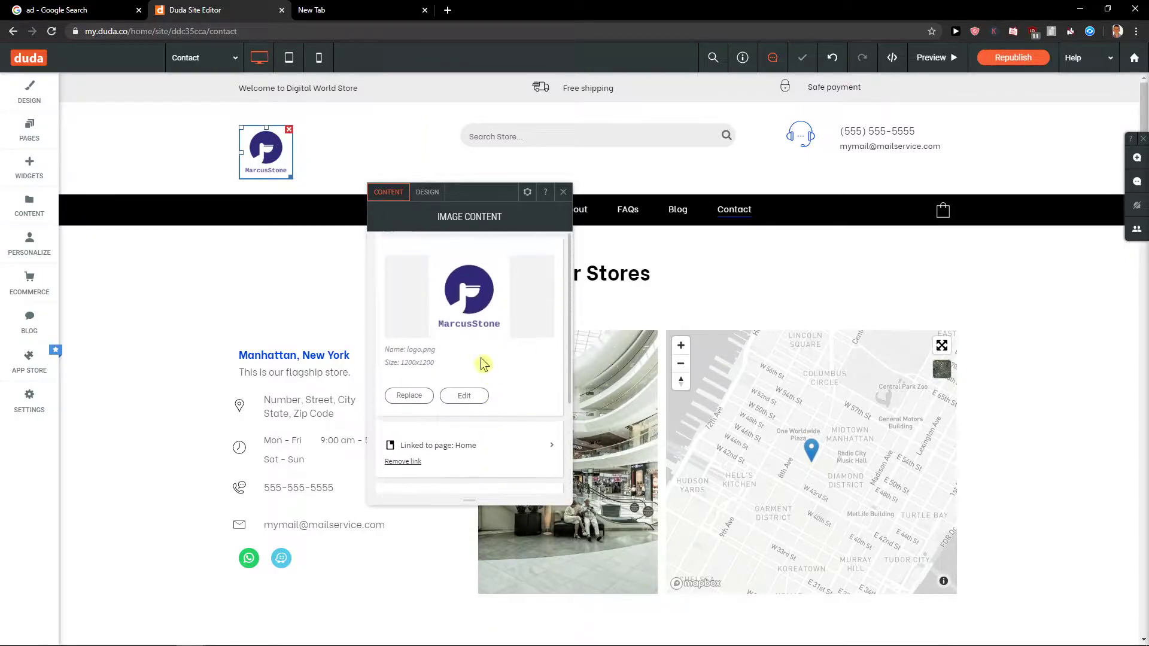
{"action": "scroll", "coordinate": [465, 354], "scroll_direction": "down", "scroll_amount": 2}
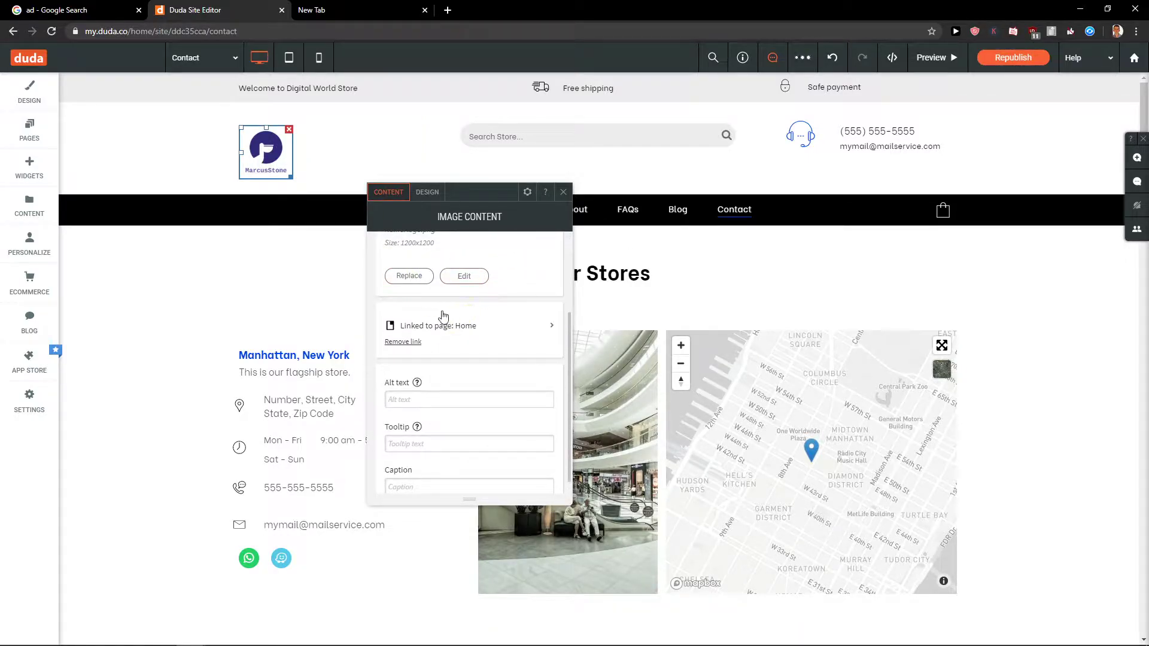
{"action": "scroll", "coordinate": [464, 286], "scroll_direction": "down", "scroll_amount": 1}
{"action": "left_click", "coordinate": [464, 262]}
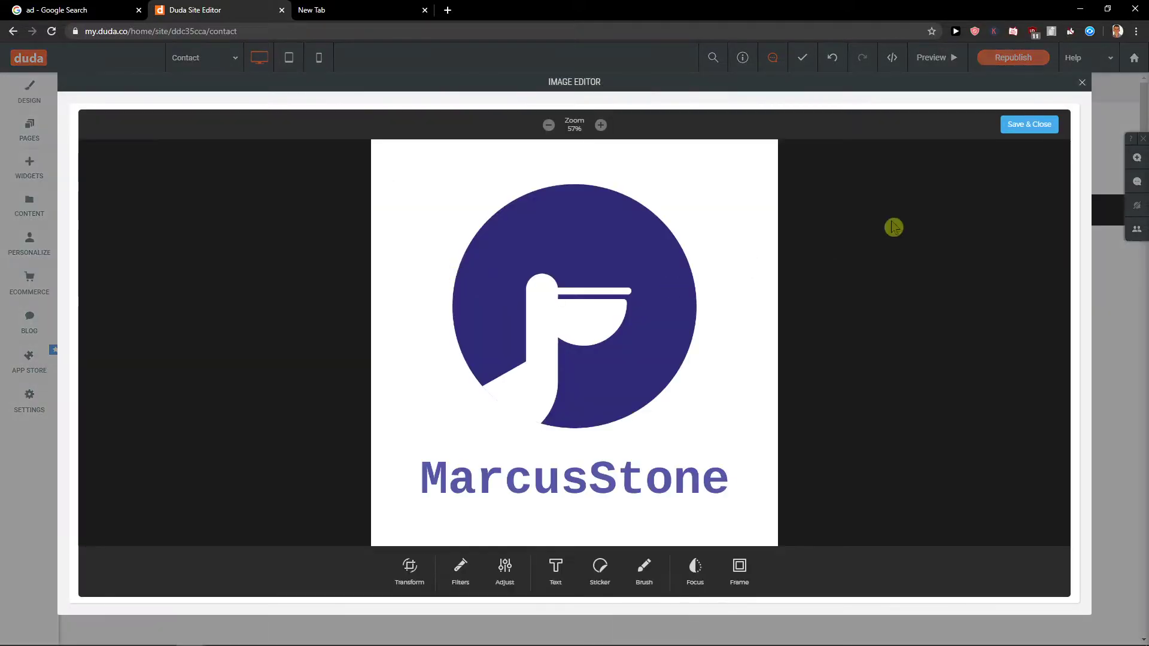
{"action": "left_click", "coordinate": [1015, 124]}
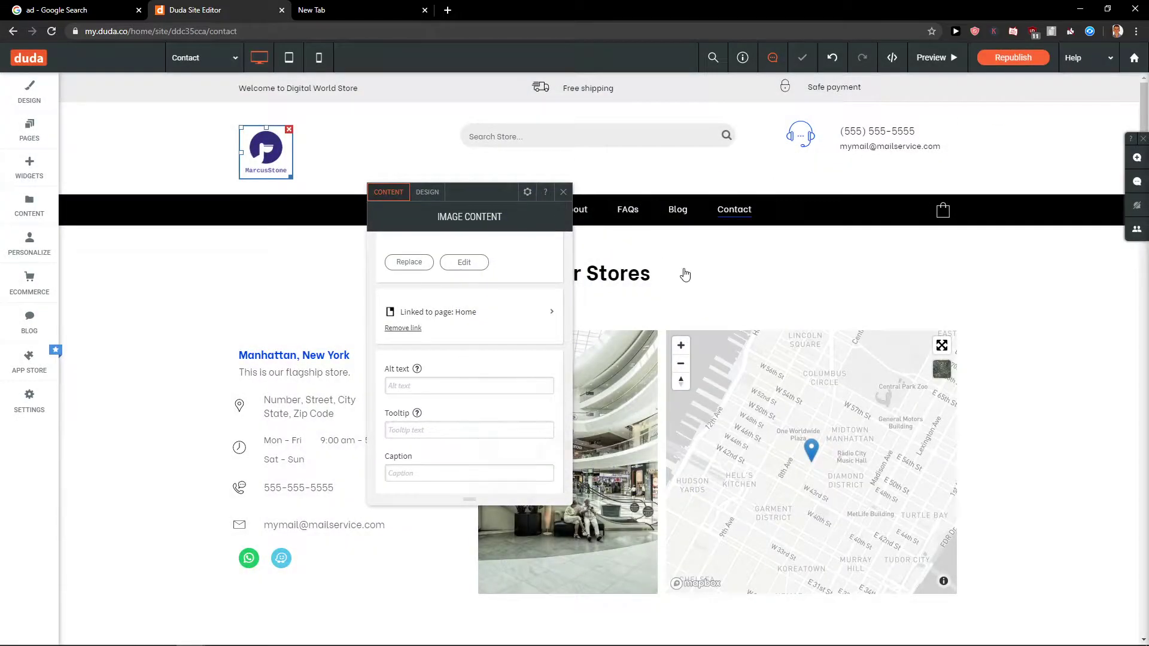
Close the image panel and undo five edits until the original Digistore logo returns
{"action": "left_click", "coordinate": [686, 274]}
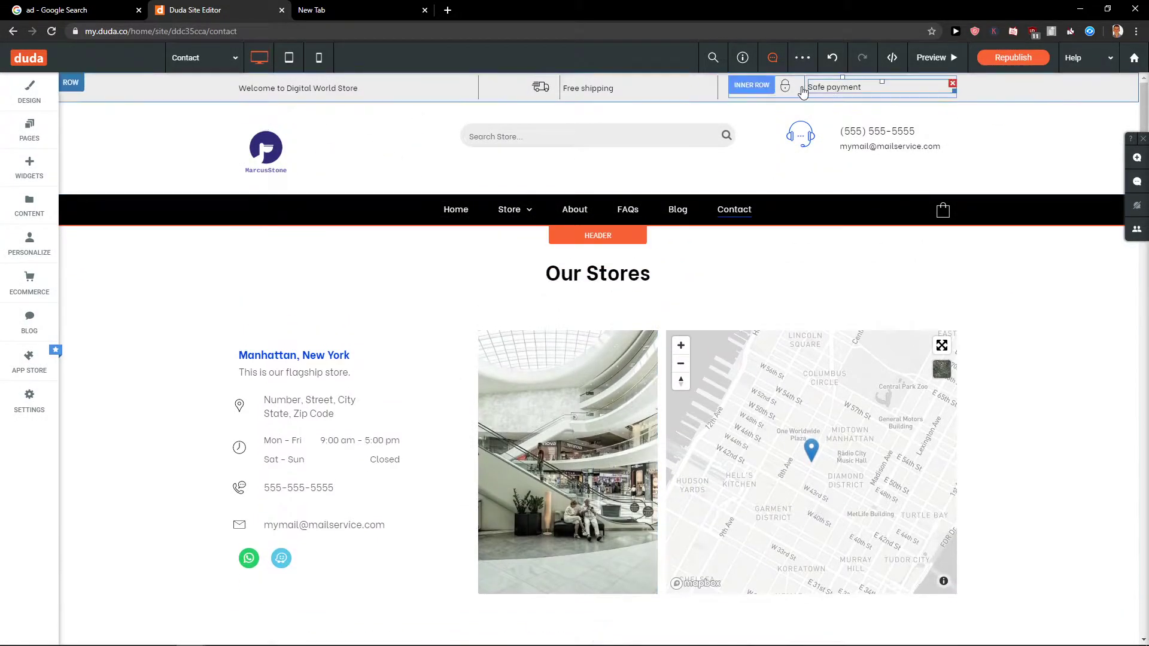
{"action": "left_click", "coordinate": [833, 57]}
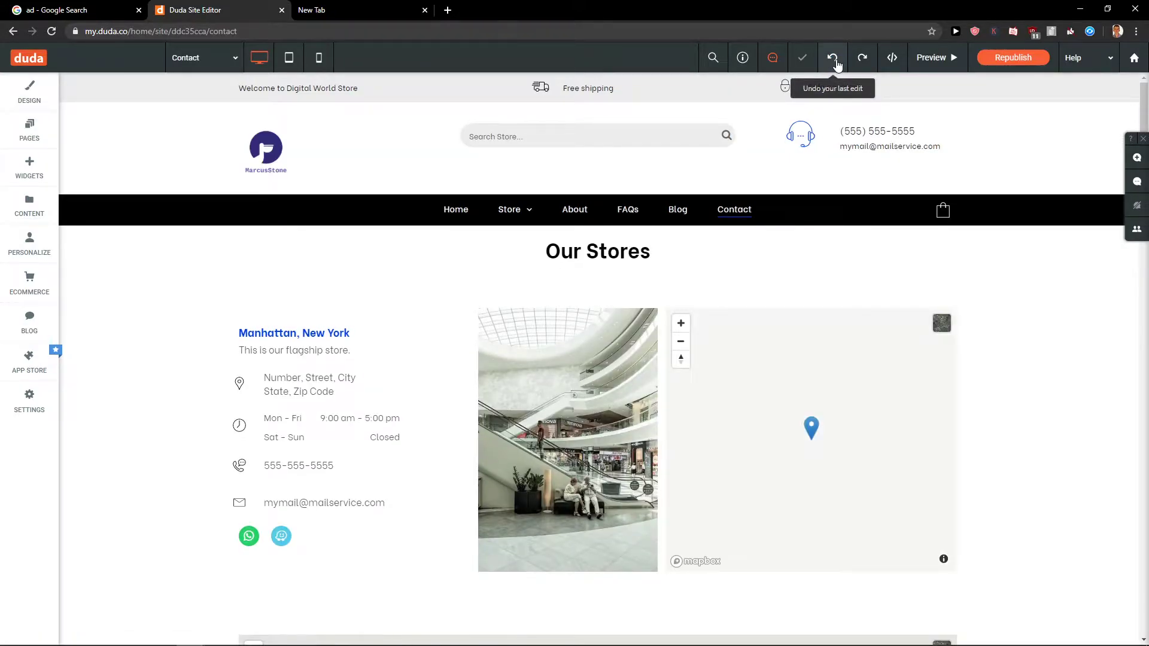
{"action": "left_click", "coordinate": [832, 58]}
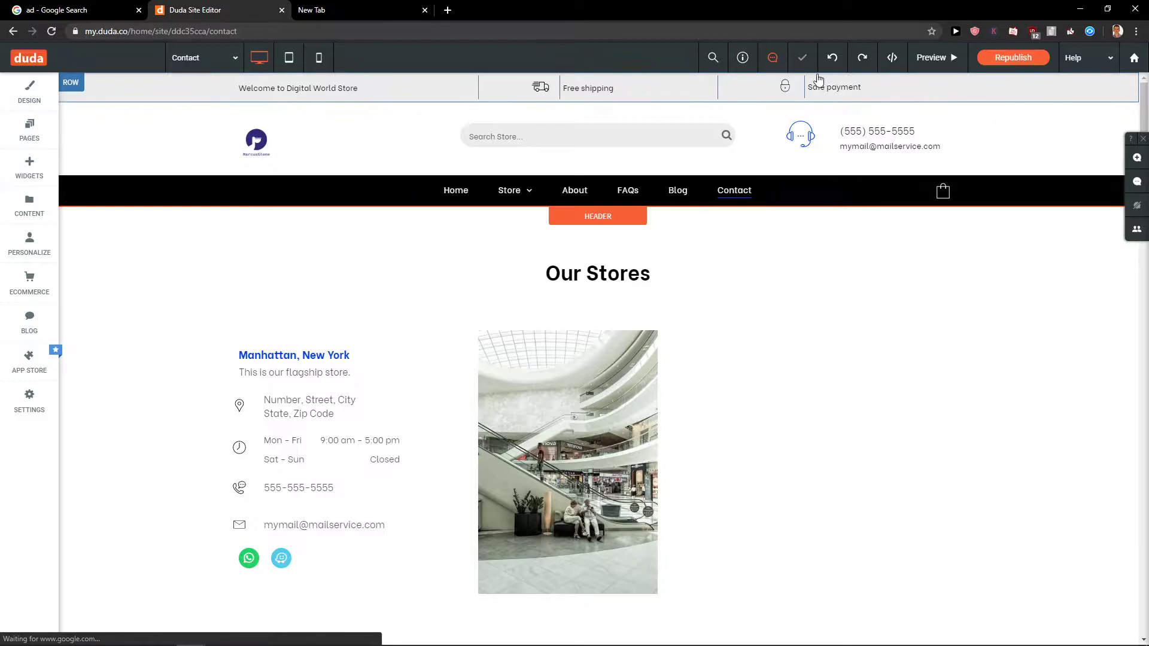
{"action": "left_click", "coordinate": [834, 60]}
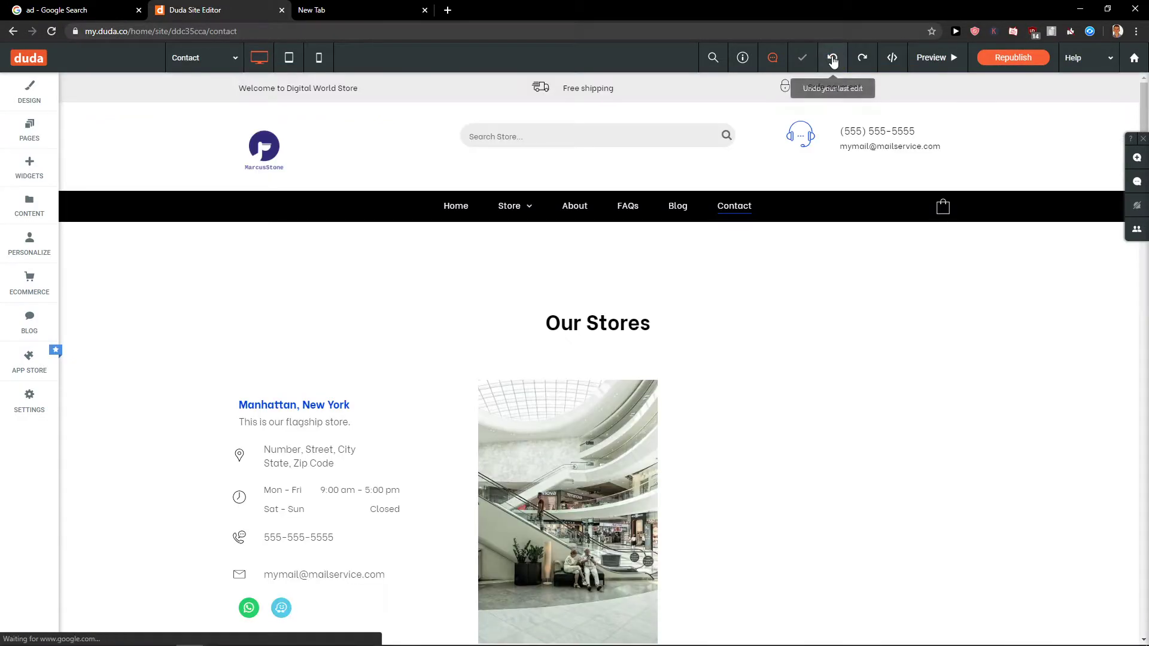
{"action": "left_click", "coordinate": [834, 59]}
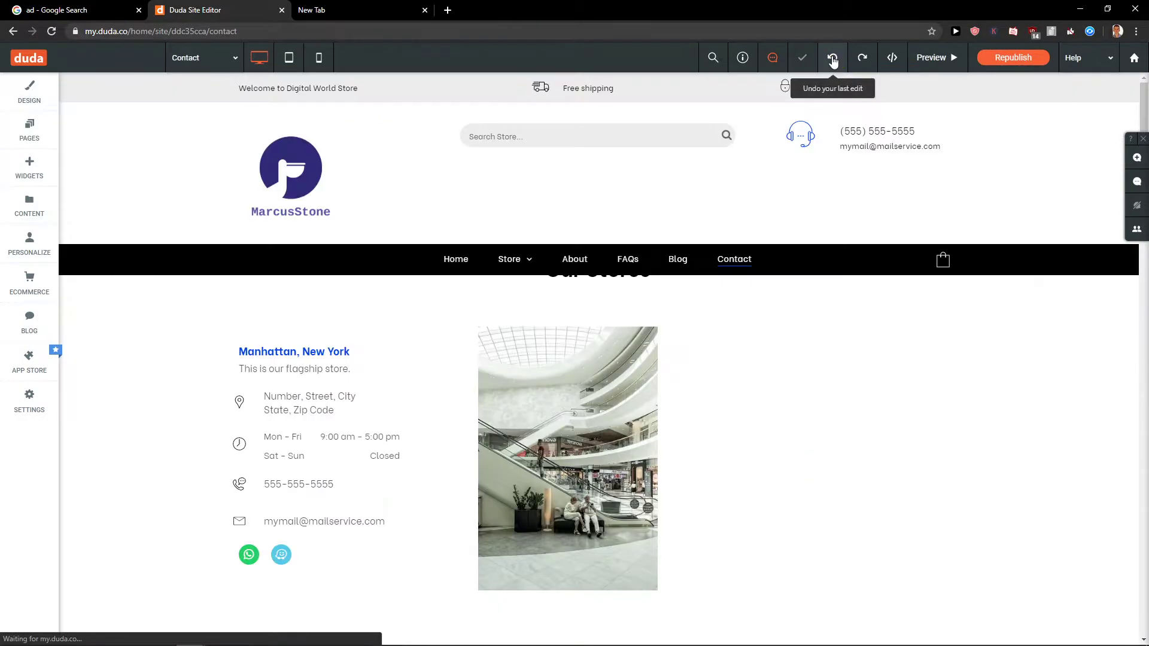
{"action": "left_click", "coordinate": [833, 60]}
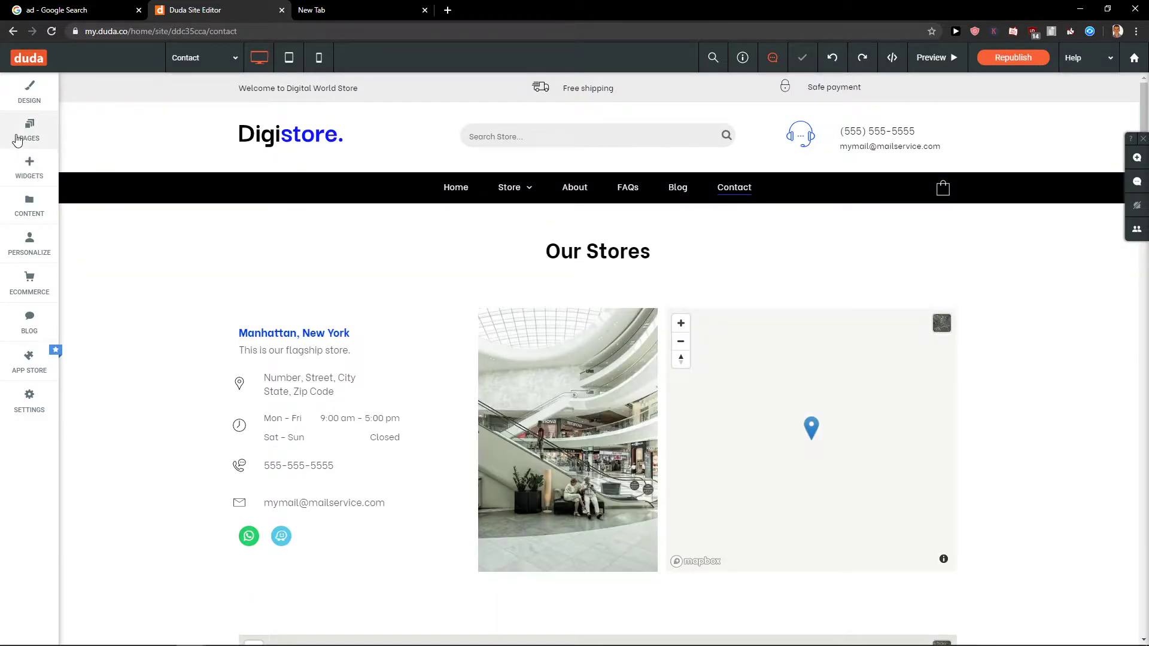
Place a 3 Columns widget row on the page below the Our Stores heading
{"action": "left_click", "coordinate": [29, 169]}
{"action": "scroll", "coordinate": [160, 270], "scroll_direction": "down", "scroll_amount": 3}
{"action": "scroll", "coordinate": [179, 288], "scroll_direction": "down", "scroll_amount": 3}
{"action": "scroll", "coordinate": [99, 321], "scroll_direction": "down", "scroll_amount": 2}
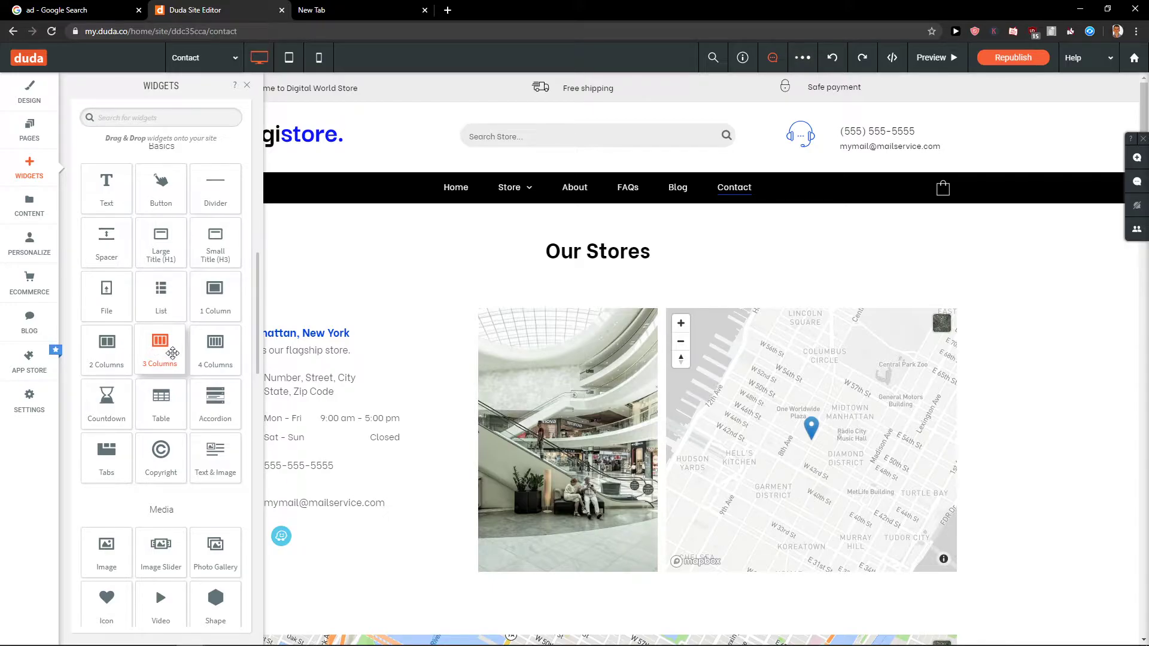
{"action": "mouse_move", "coordinate": [160, 350]}
{"action": "left_mouse_down"}
{"action": "mouse_move", "coordinate": [586, 210]}
{"action": "mouse_move", "coordinate": [536, 240]}
{"action": "left_mouse_up"}
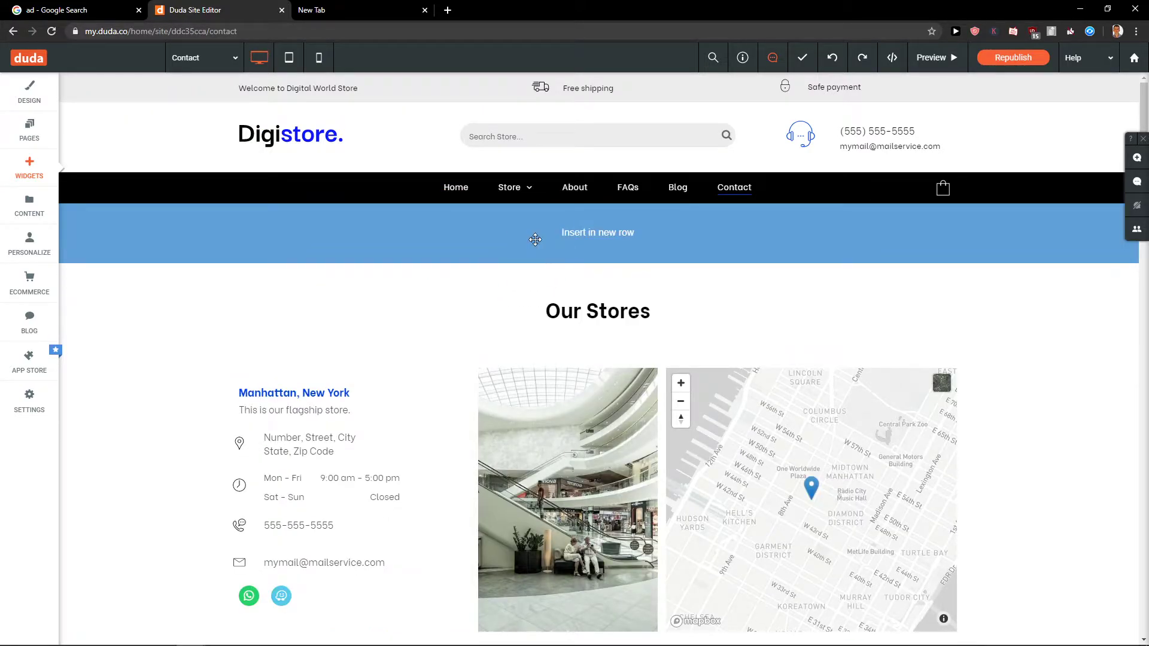
{"action": "left_click_drag", "start_coordinate": [366, 265], "coordinate": [366, 265]}
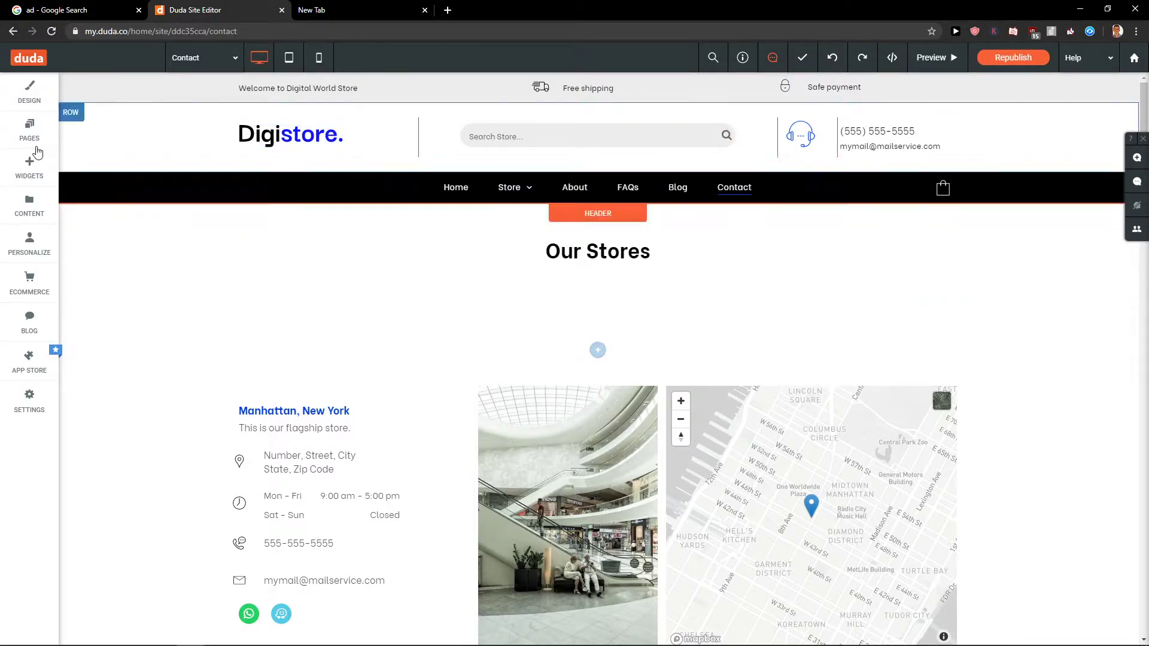
Put an Image widget with the headphone picture in the first column and shrink it
{"action": "left_click", "coordinate": [29, 167]}
{"action": "left_click_drag", "start_coordinate": [166, 335], "coordinate": [426, 340]}
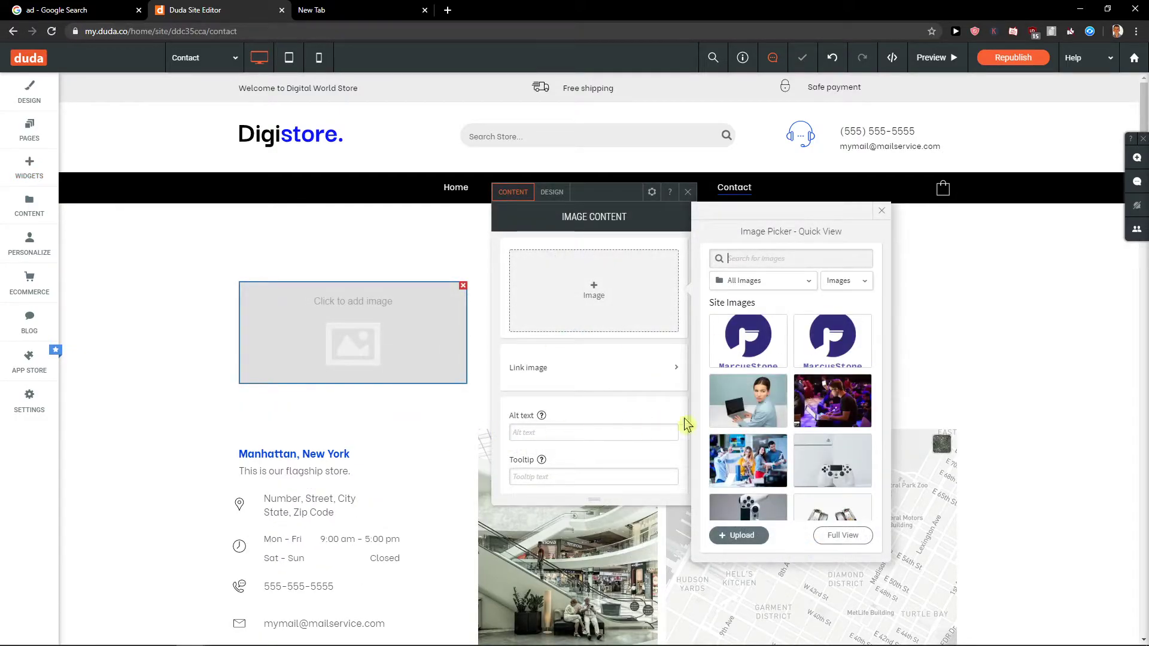
{"action": "scroll", "coordinate": [719, 414], "scroll_direction": "down", "scroll_amount": 3}
{"action": "scroll", "coordinate": [719, 412], "scroll_direction": "down", "scroll_amount": 2}
{"action": "left_click", "coordinate": [835, 395]}
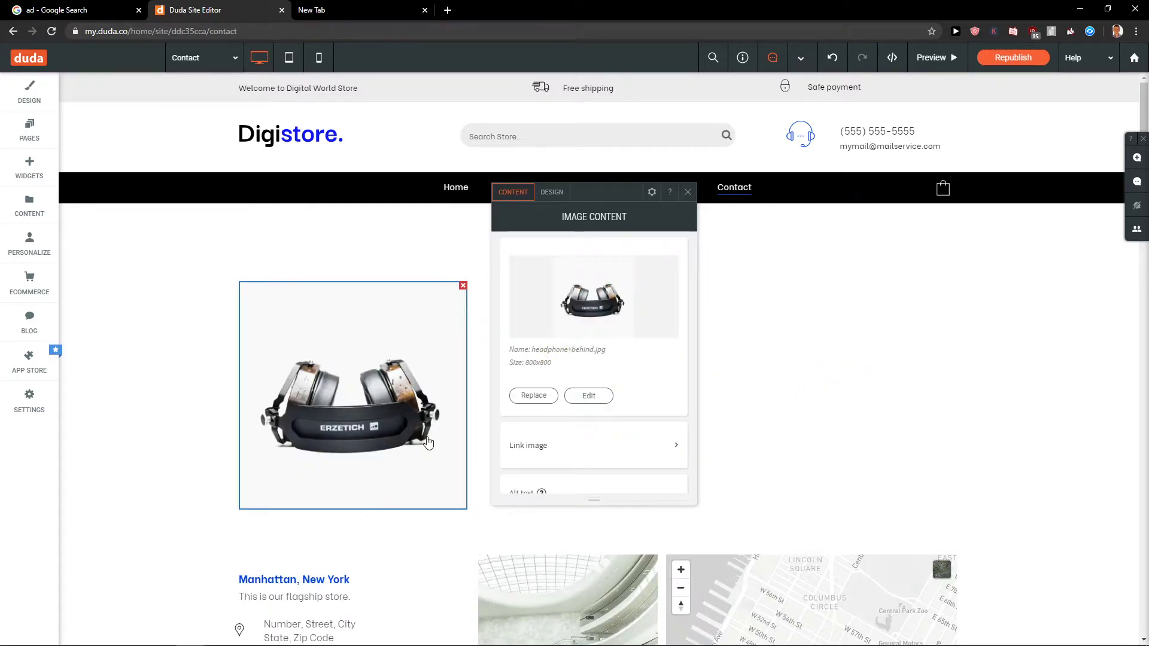
{"action": "left_click_drag", "start_coordinate": [467, 514], "coordinate": [390, 443]}
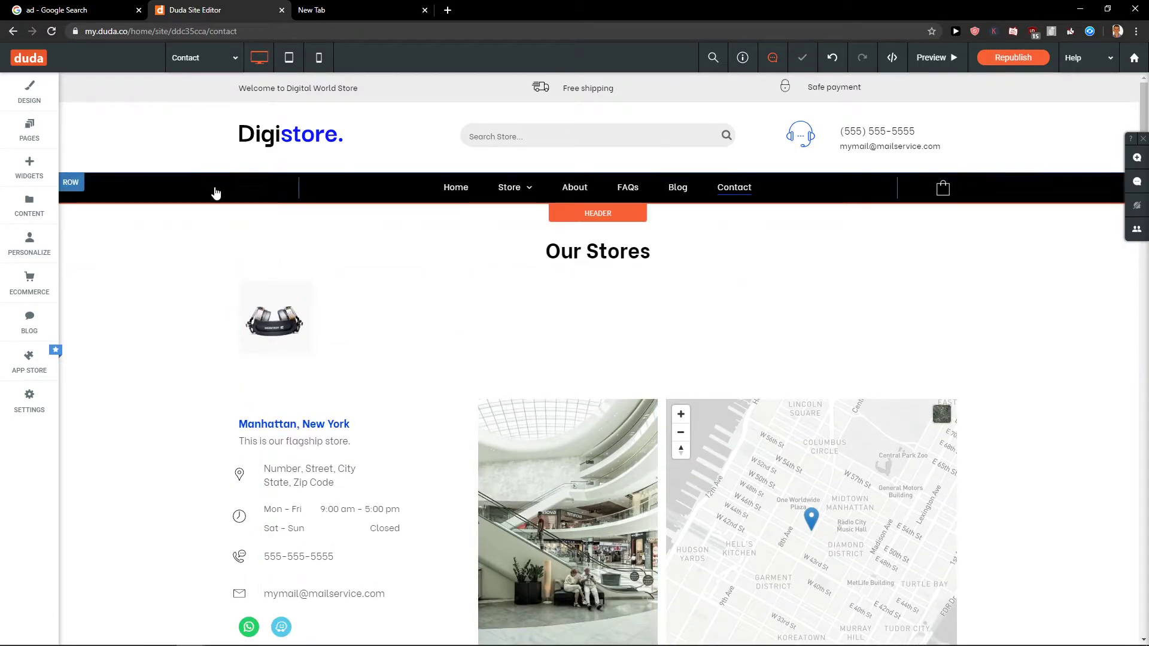
Deselect the headphone image, then open and close the headphone row's design settings
{"action": "left_click", "coordinate": [241, 191]}
{"action": "mouse_move", "coordinate": [598, 317]}
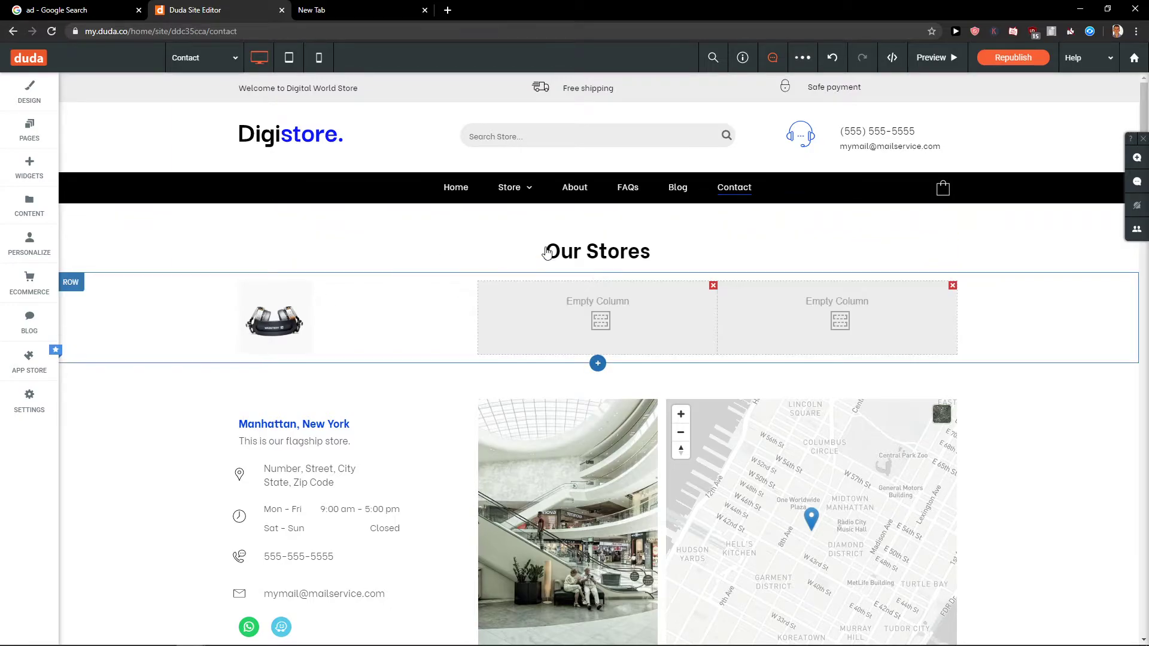
{"action": "left_click", "coordinate": [1094, 296]}
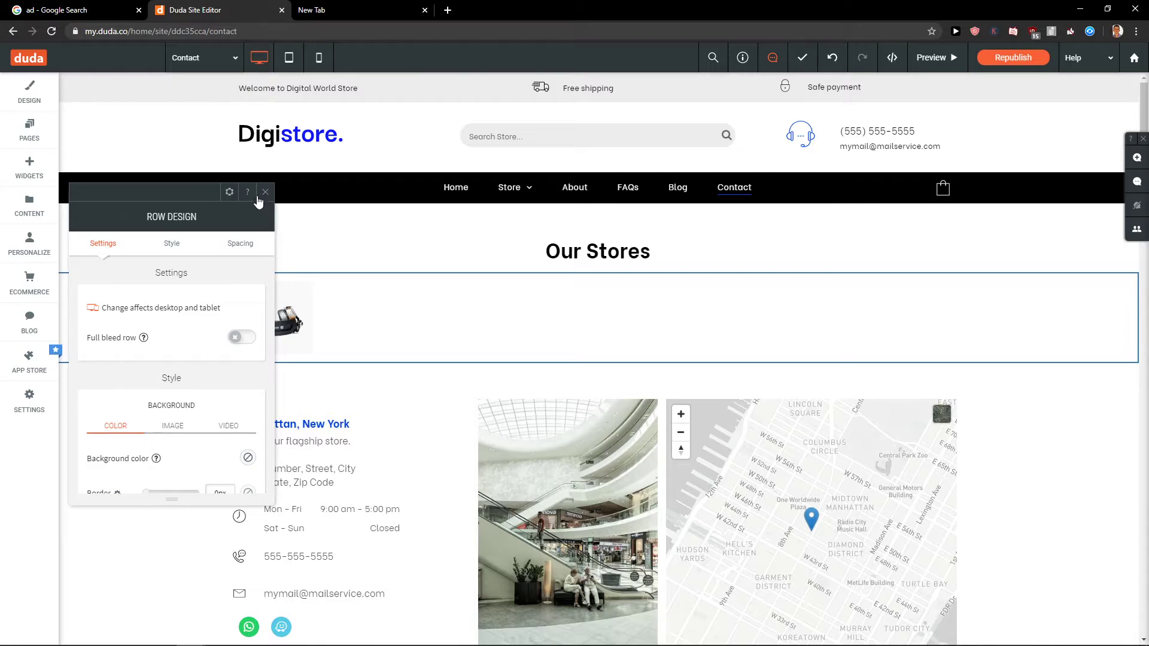
{"action": "left_click", "coordinate": [268, 192]}
Delete the extra row under Our Stores and add an Image widget to the black header
{"action": "right_click", "coordinate": [188, 319]}
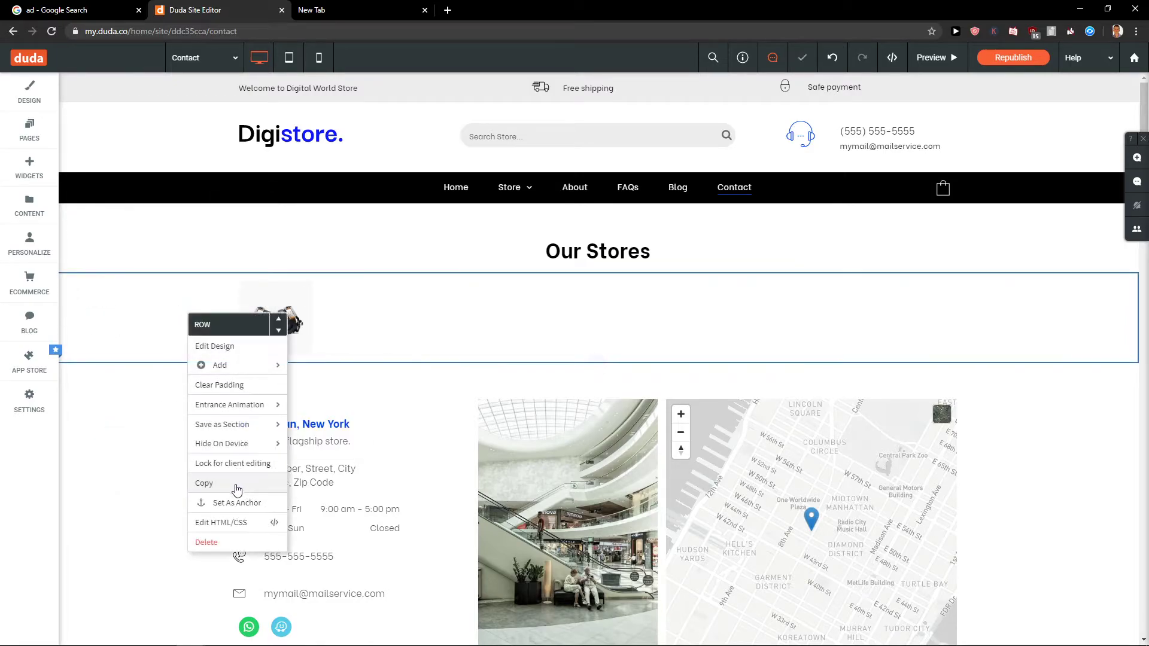
{"action": "left_click", "coordinate": [213, 540]}
{"action": "left_click", "coordinate": [33, 171]}
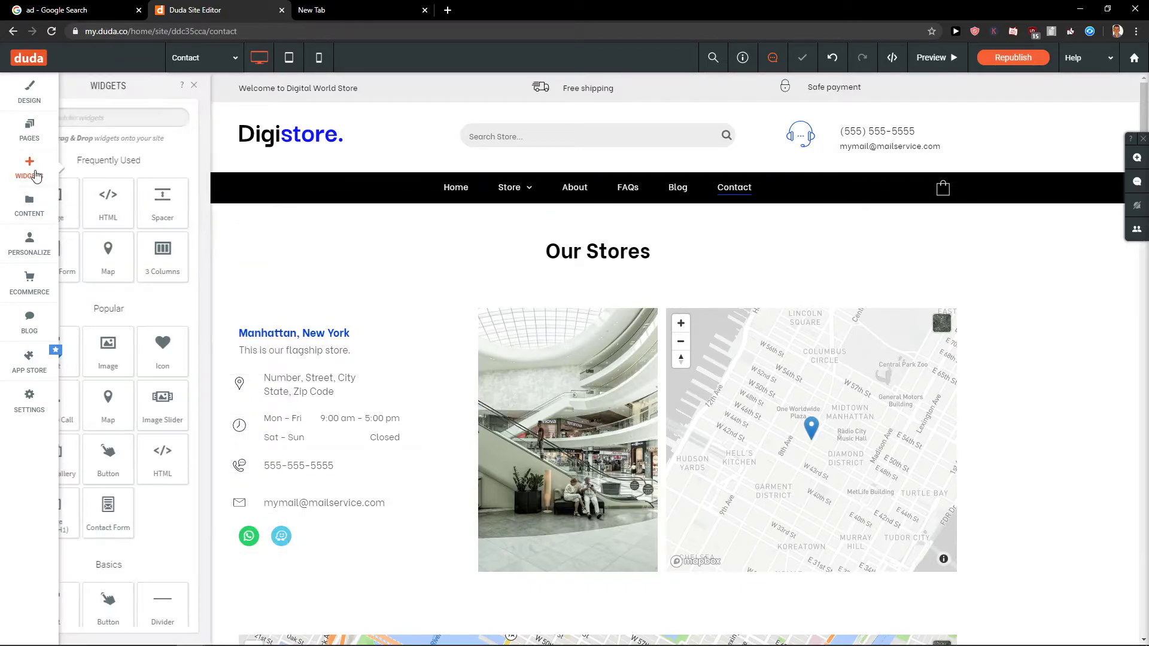
{"action": "mouse_move", "coordinate": [153, 348]}
{"action": "left_mouse_down"}
{"action": "mouse_move", "coordinate": [253, 195]}
{"action": "mouse_move", "coordinate": [256, 233]}
{"action": "mouse_move", "coordinate": [255, 209]}
{"action": "mouse_move", "coordinate": [114, 213]}
{"action": "left_mouse_up"}
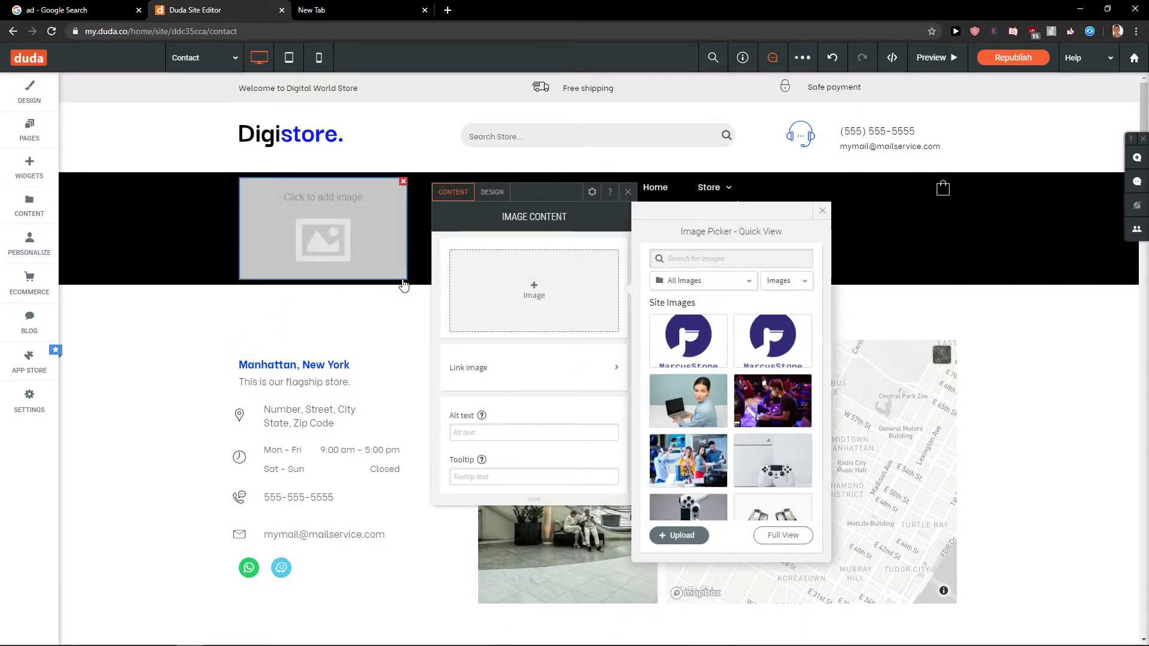
{"action": "scroll", "coordinate": [710, 359], "scroll_direction": "down", "scroll_amount": 1}
{"action": "scroll", "coordinate": [719, 359], "scroll_direction": "up", "scroll_amount": 1}
Insert the MarcusStone logo, shrink it to about 134 px, and widen the menu column both ways
{"action": "left_click", "coordinate": [762, 357]}
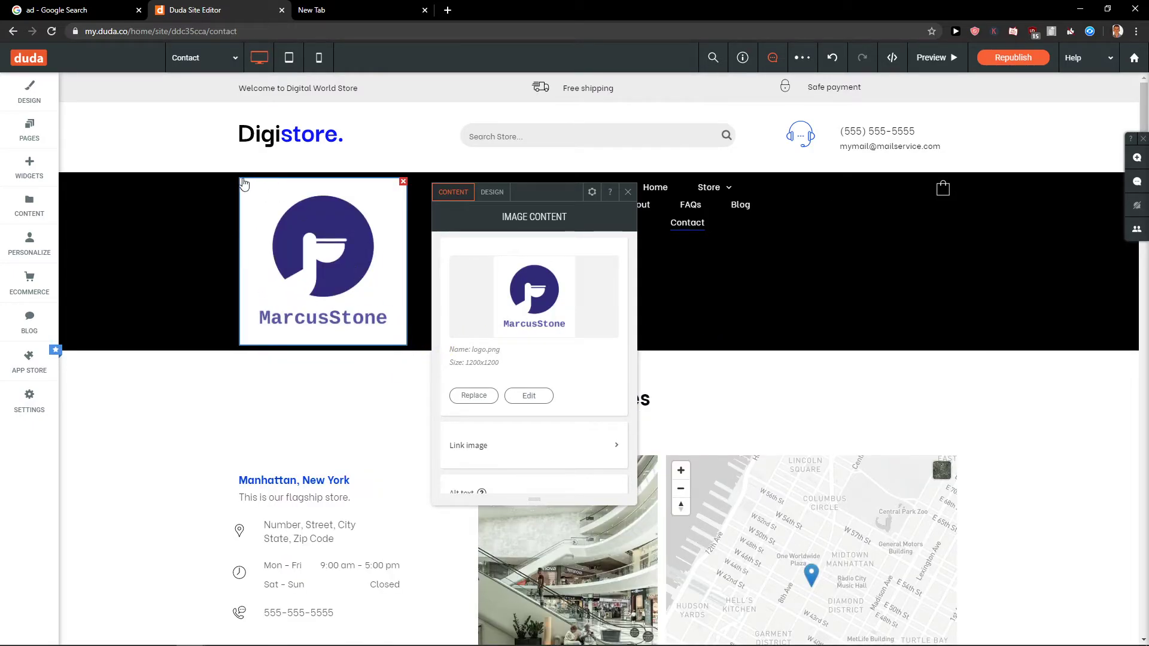
{"action": "scroll", "coordinate": [538, 375], "scroll_direction": "down", "scroll_amount": 2}
{"action": "scroll", "coordinate": [530, 342], "scroll_direction": "up", "scroll_amount": 1}
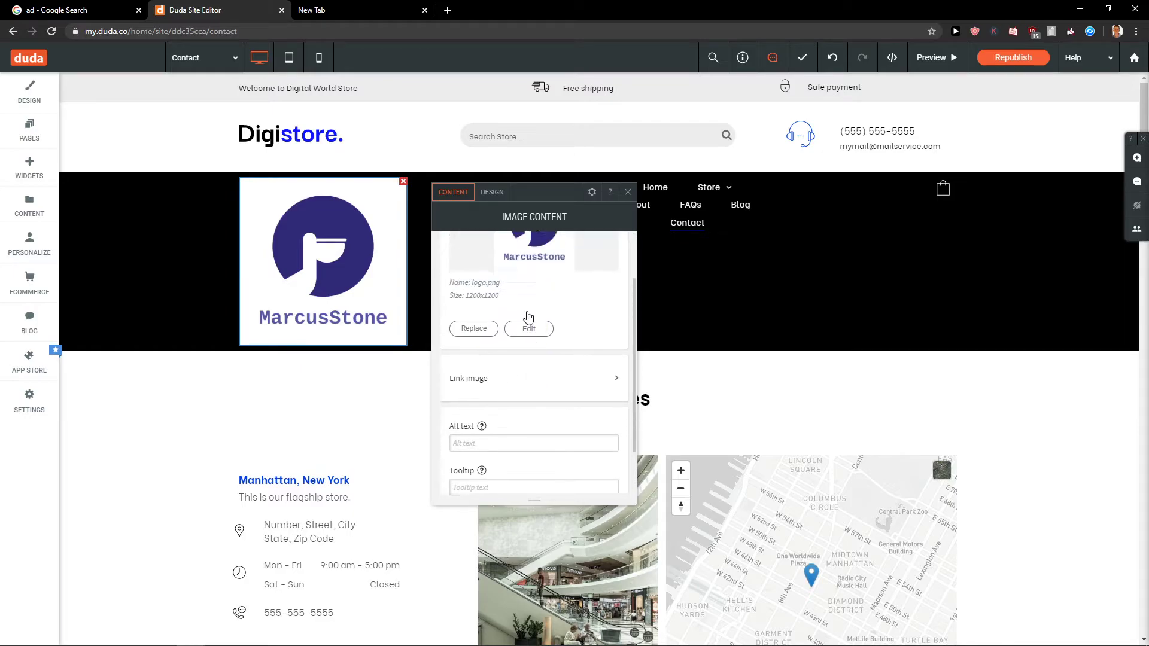
{"action": "scroll", "coordinate": [530, 341], "scroll_direction": "down", "scroll_amount": 1}
{"action": "left_click", "coordinate": [407, 383]}
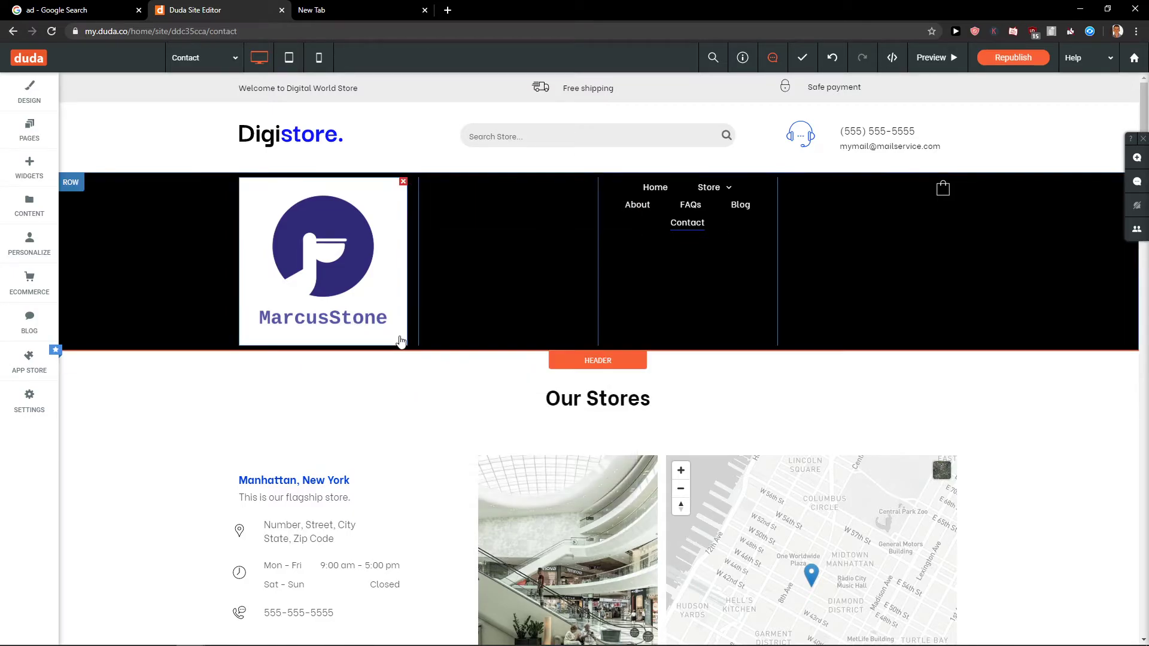
{"action": "left_click_drag", "start_coordinate": [407, 345], "coordinate": [354, 287]}
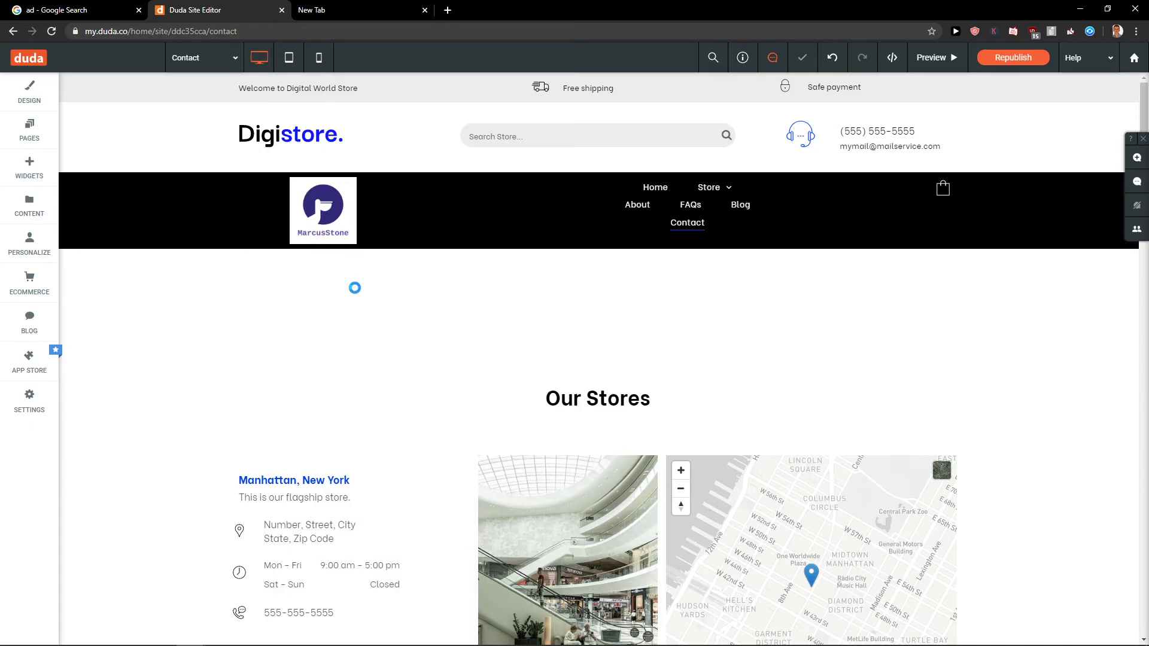
{"action": "left_click_drag", "start_coordinate": [599, 219], "coordinate": [425, 207]}
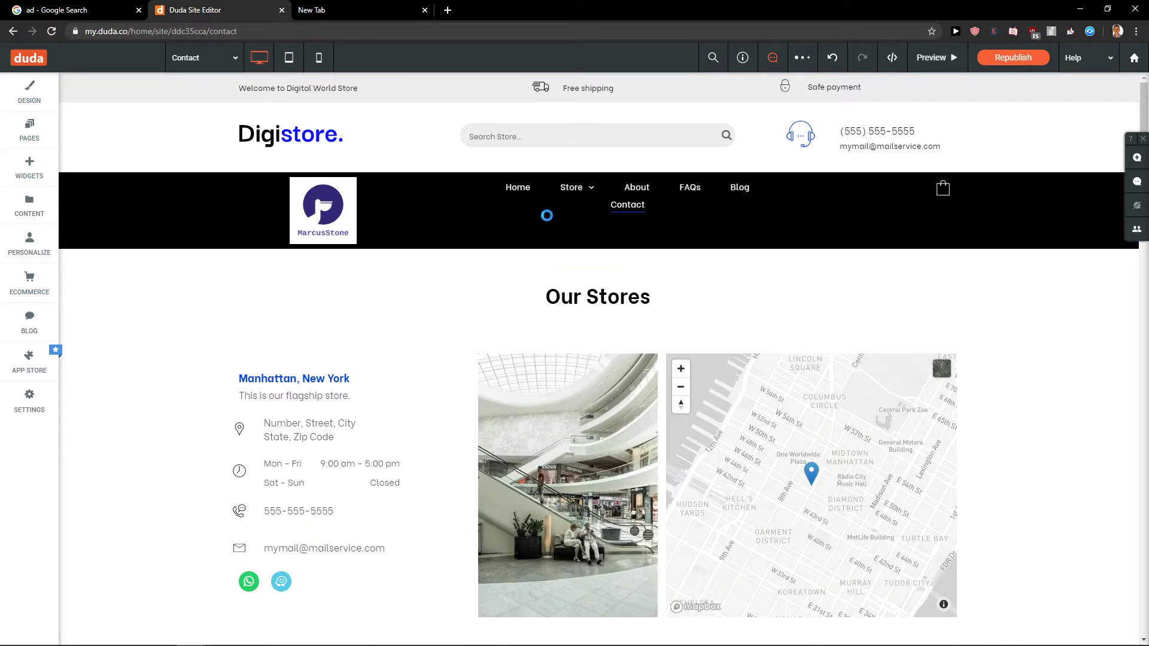
{"action": "left_click_drag", "start_coordinate": [770, 216], "coordinate": [872, 220]}
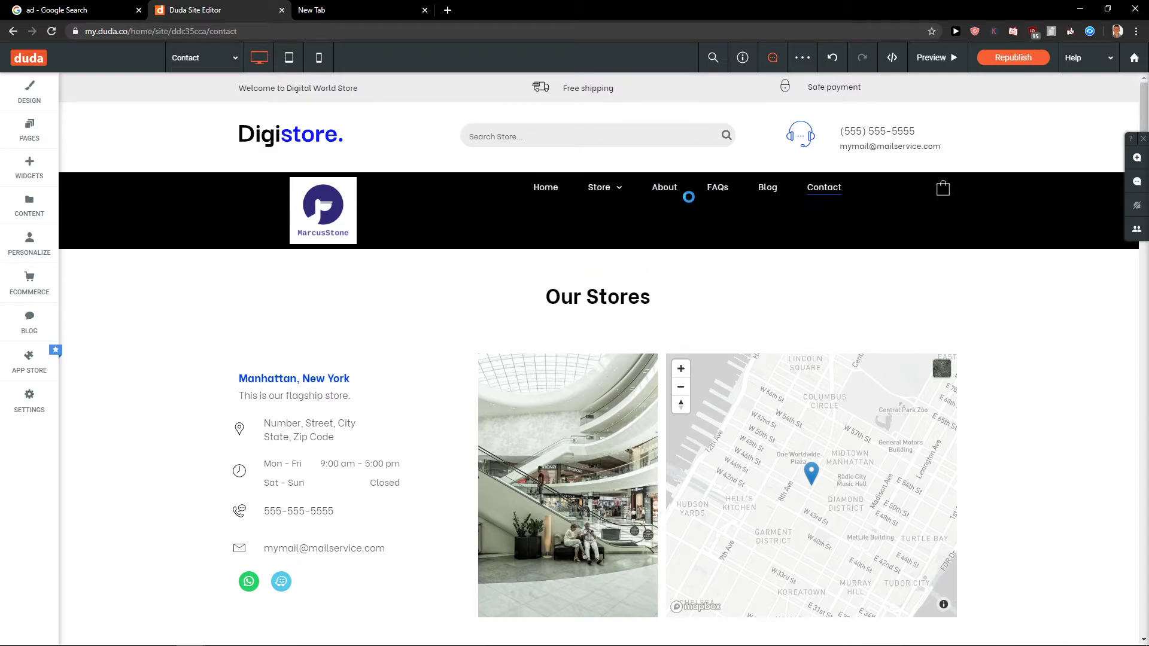
Shrink the header's MarcusStone logo slightly in two small resizes
{"action": "left_click", "coordinate": [346, 234]}
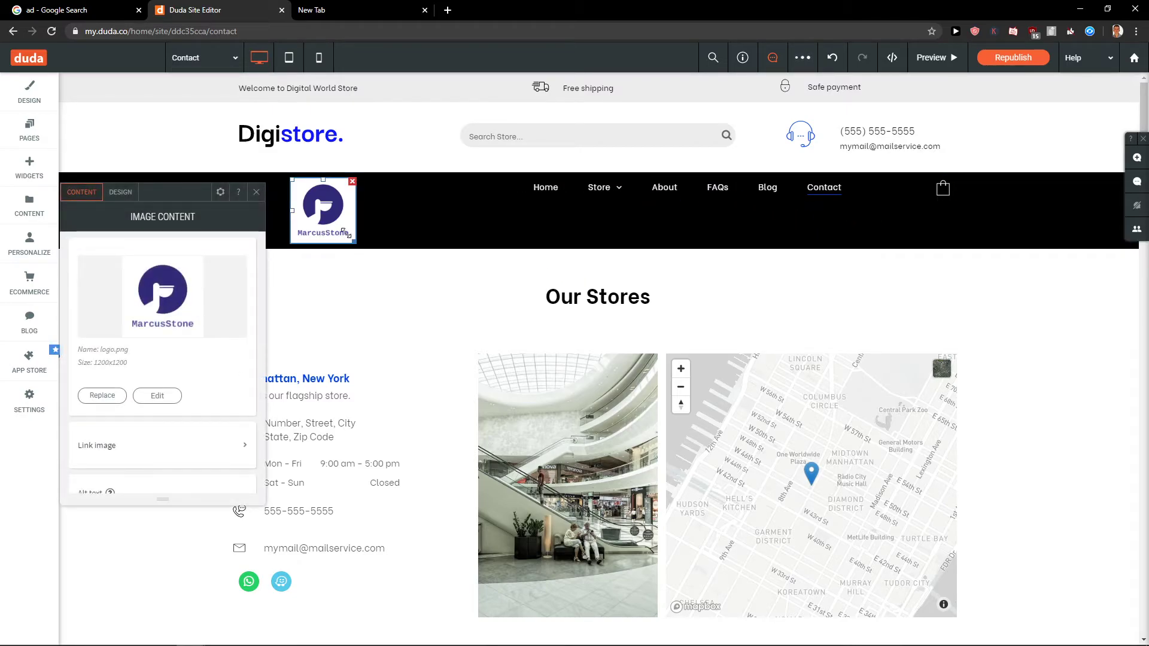
{"action": "left_click_drag", "start_coordinate": [344, 233], "coordinate": [351, 231]}
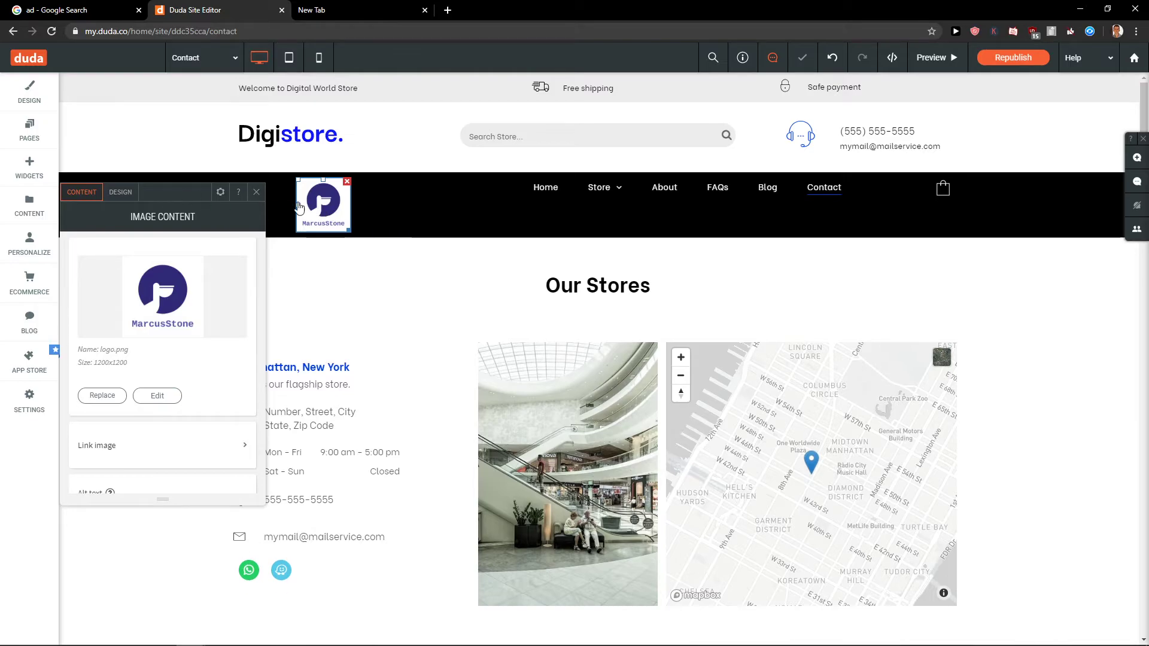
{"action": "mouse_move", "coordinate": [199, 291]}
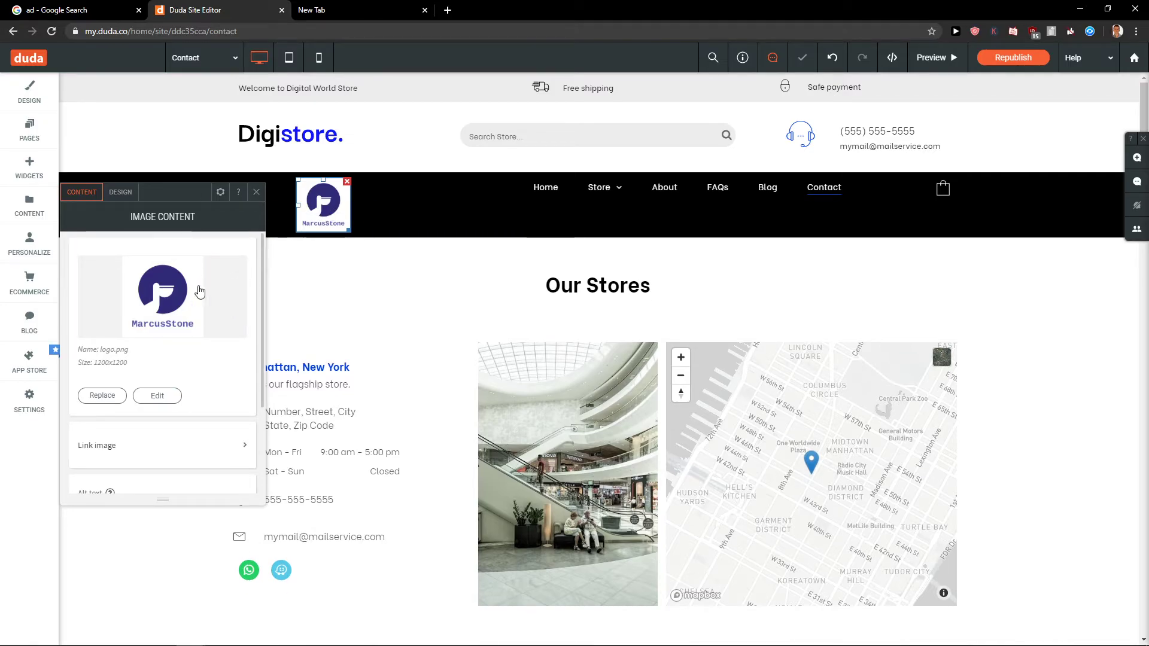
{"action": "left_click_drag", "start_coordinate": [344, 227], "coordinate": [341, 222]}
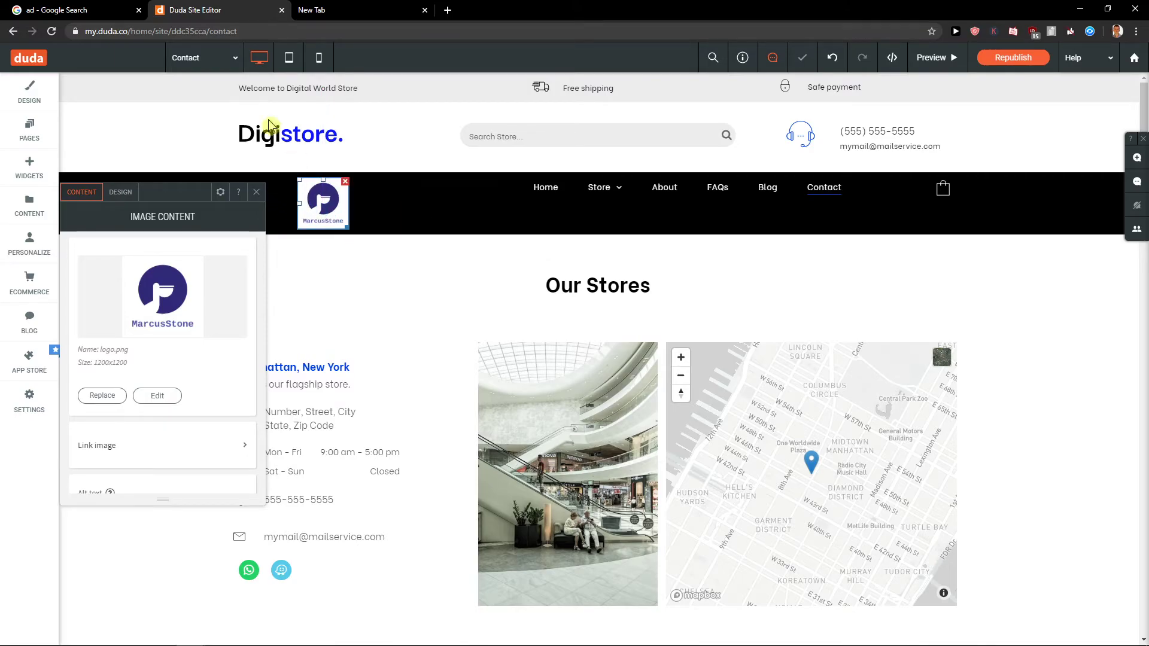
Close the image settings and shorten the black header row from its bottom edge
{"action": "left_click", "coordinate": [288, 155]}
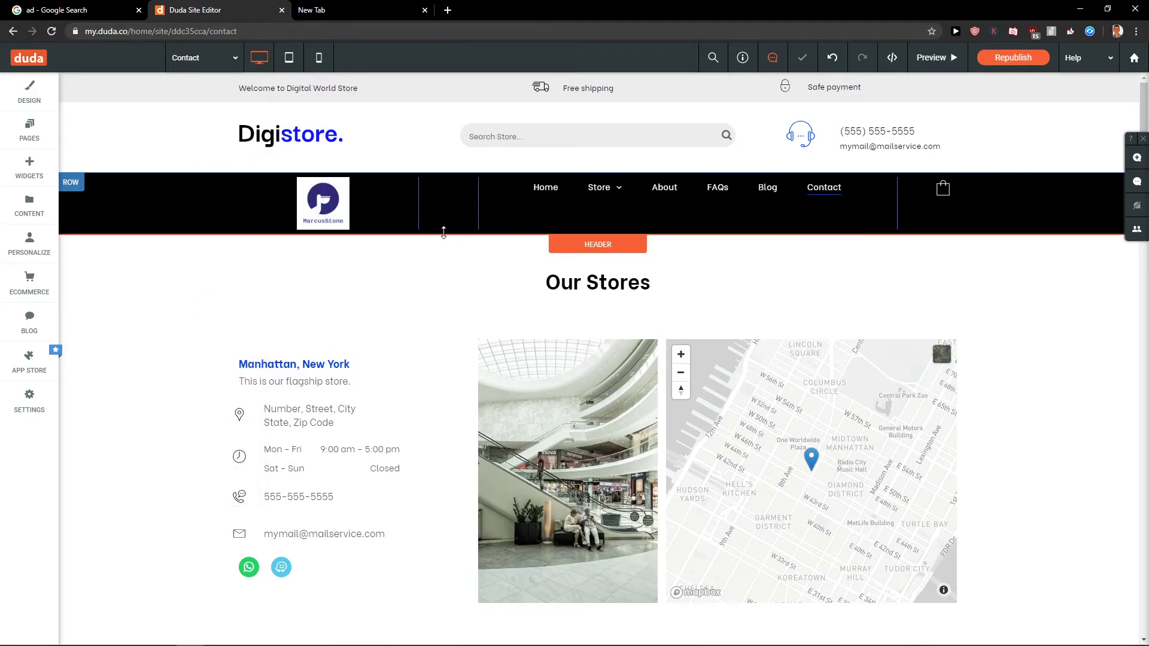
{"action": "mouse_move", "coordinate": [443, 234]}
{"action": "left_mouse_down"}
{"action": "mouse_move", "coordinate": [432, 219]}
{"action": "mouse_move", "coordinate": [418, 261]}
{"action": "left_mouse_up"}
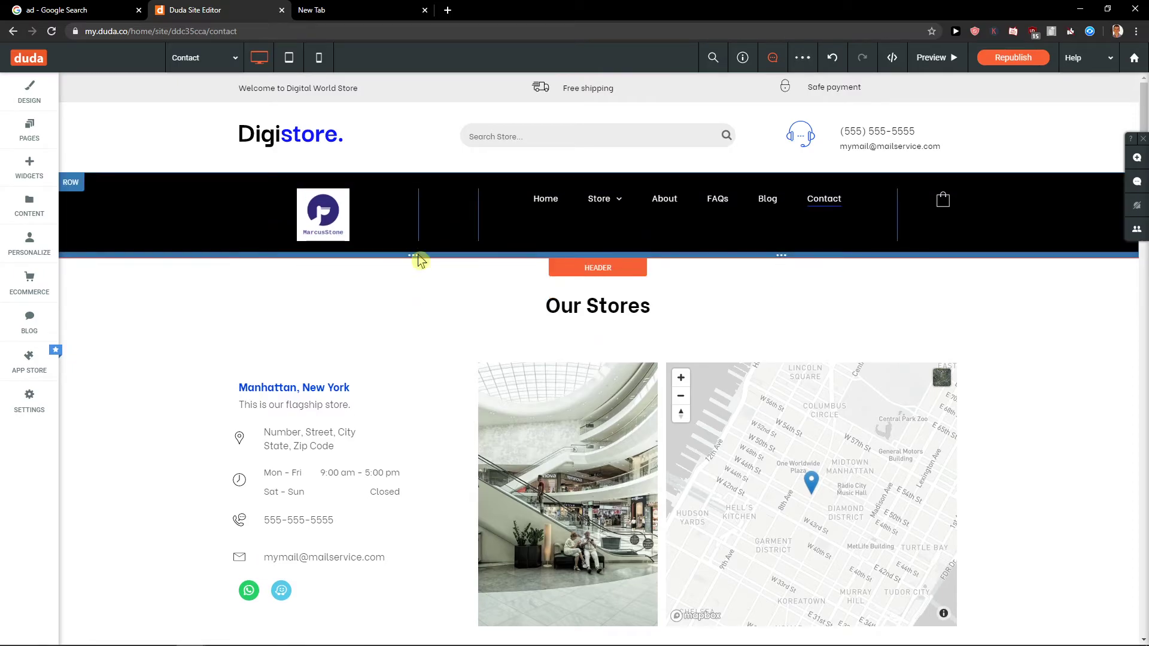
{"action": "mouse_move", "coordinate": [413, 257]}
{"action": "left_mouse_down"}
{"action": "mouse_move", "coordinate": [419, 218]}
{"action": "mouse_move", "coordinate": [405, 227]}
{"action": "left_mouse_up"}
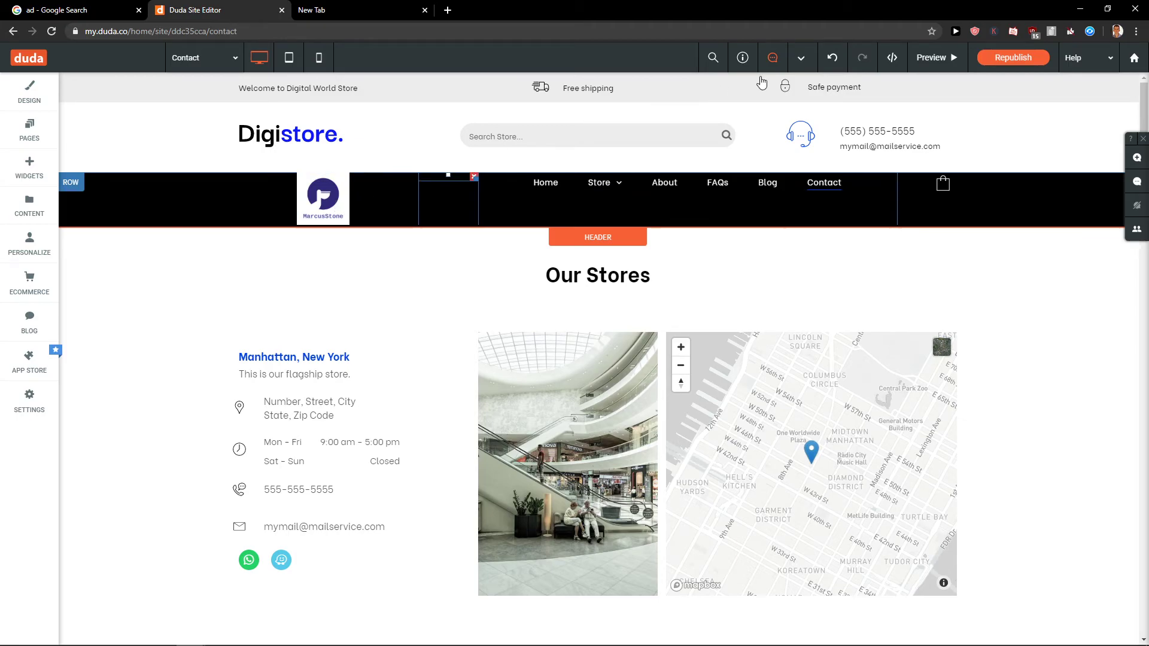
Delete the MarcusStone logo from the header
{"action": "left_click", "coordinate": [321, 218]}
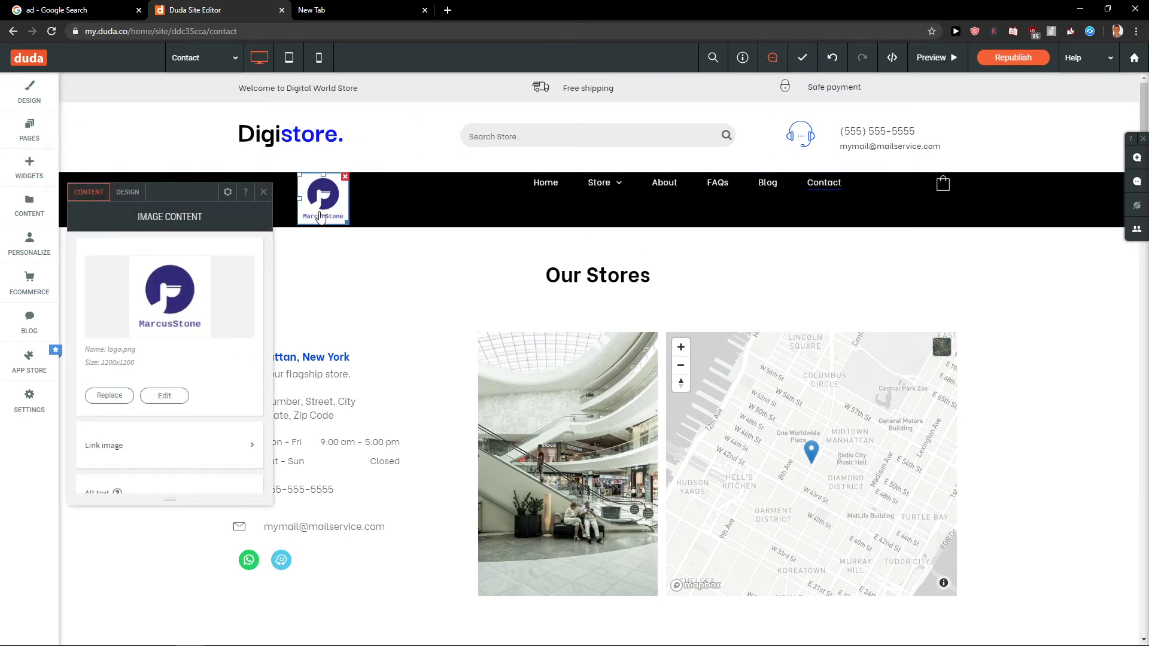
{"action": "left_click", "coordinate": [384, 214]}
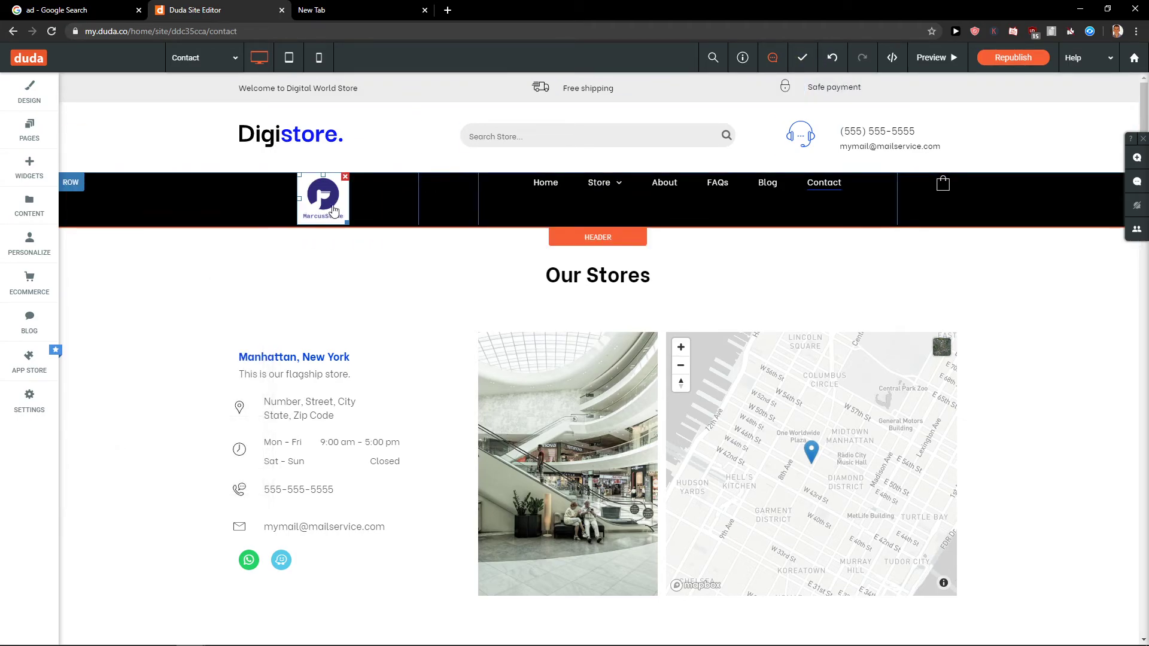
{"action": "left_click", "coordinate": [345, 179]}
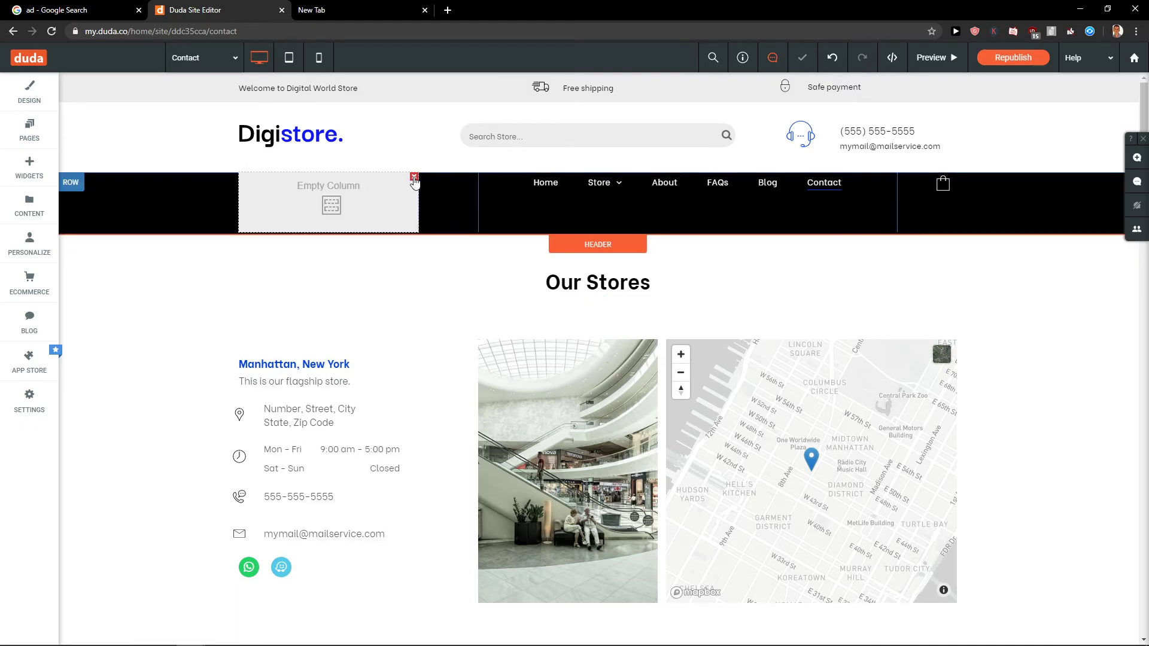
Delete the empty header column and widen the menu column to the left
{"action": "left_click", "coordinate": [414, 179]}
{"action": "left_click", "coordinate": [420, 390]}
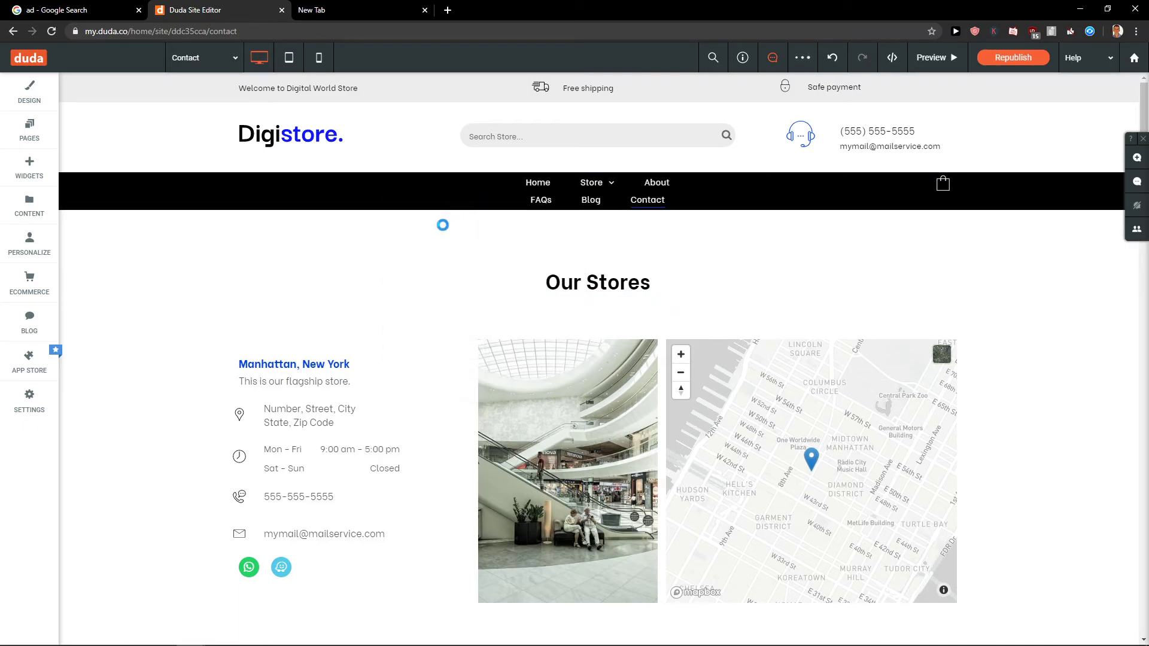
{"action": "mouse_move", "coordinate": [467, 189]}
{"action": "left_mouse_down"}
{"action": "mouse_move", "coordinate": [376, 191]}
{"action": "mouse_move", "coordinate": [389, 192]}
{"action": "left_mouse_up"}
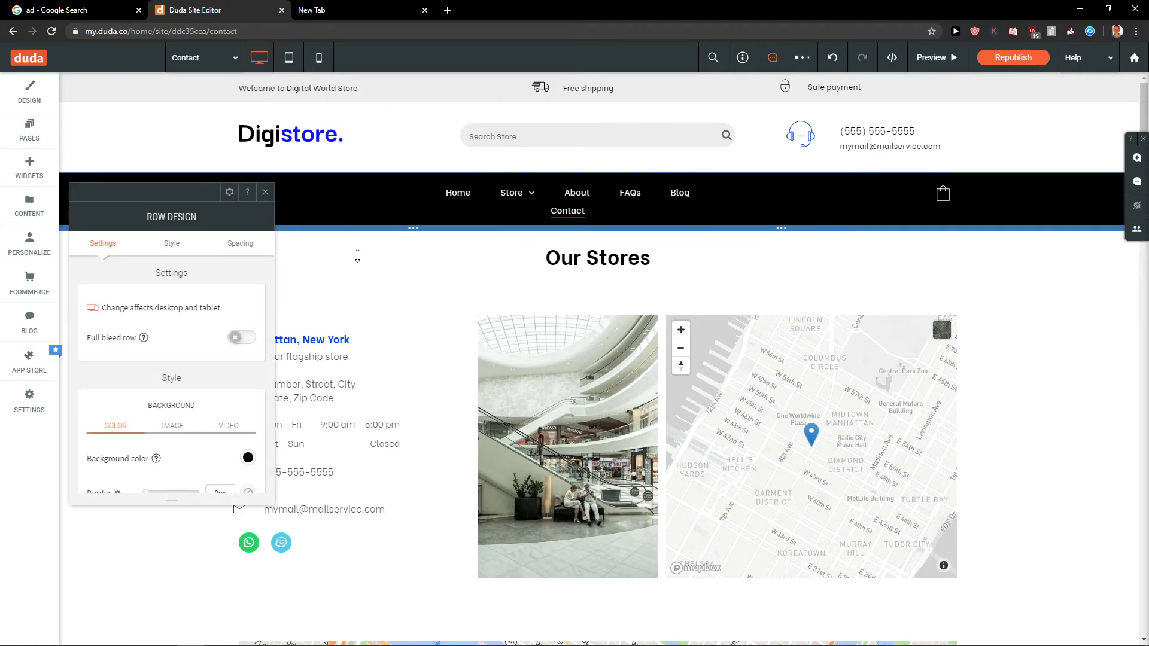
Resize the black header row, then close the Navigation and header column design panels so Home–Contact sits on one line
{"action": "left_click_drag", "start_coordinate": [365, 207], "coordinate": [356, 257]}
{"action": "left_click_drag", "start_coordinate": [598, 255], "coordinate": [608, 221]}
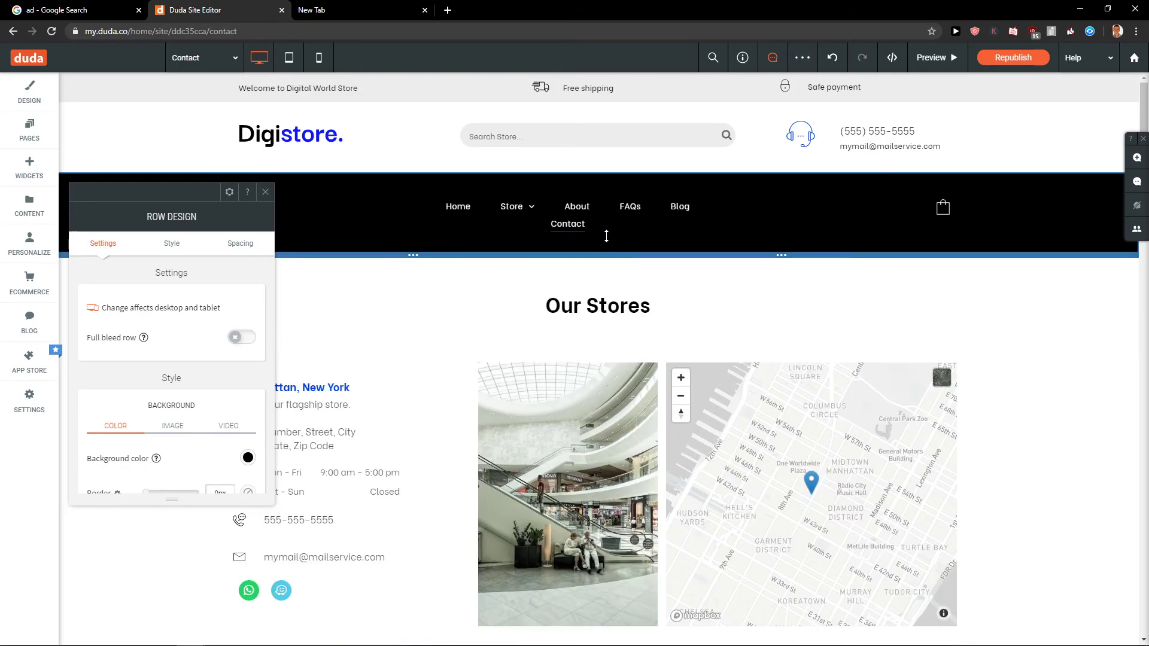
{"action": "left_click", "coordinate": [694, 213]}
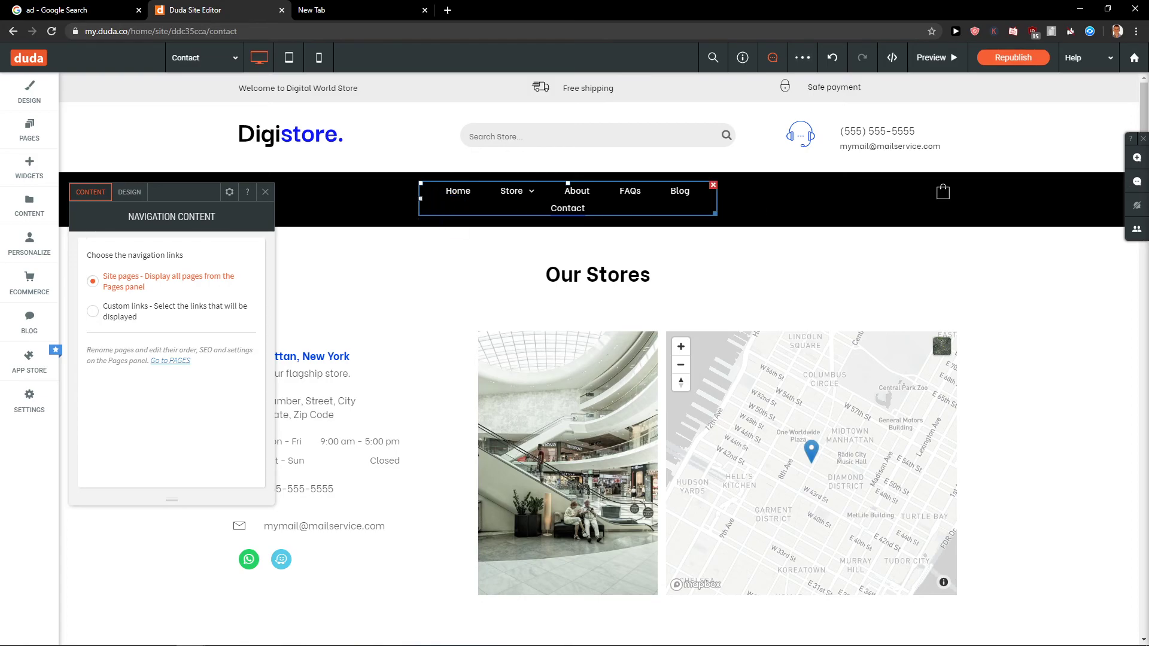
{"action": "mouse_move", "coordinate": [421, 199]}
{"action": "left_mouse_down"}
{"action": "mouse_move", "coordinate": [385, 200]}
{"action": "mouse_move", "coordinate": [424, 197]}
{"action": "left_mouse_up"}
{"action": "left_click", "coordinate": [362, 219]}
{"action": "left_click", "coordinate": [359, 200]}
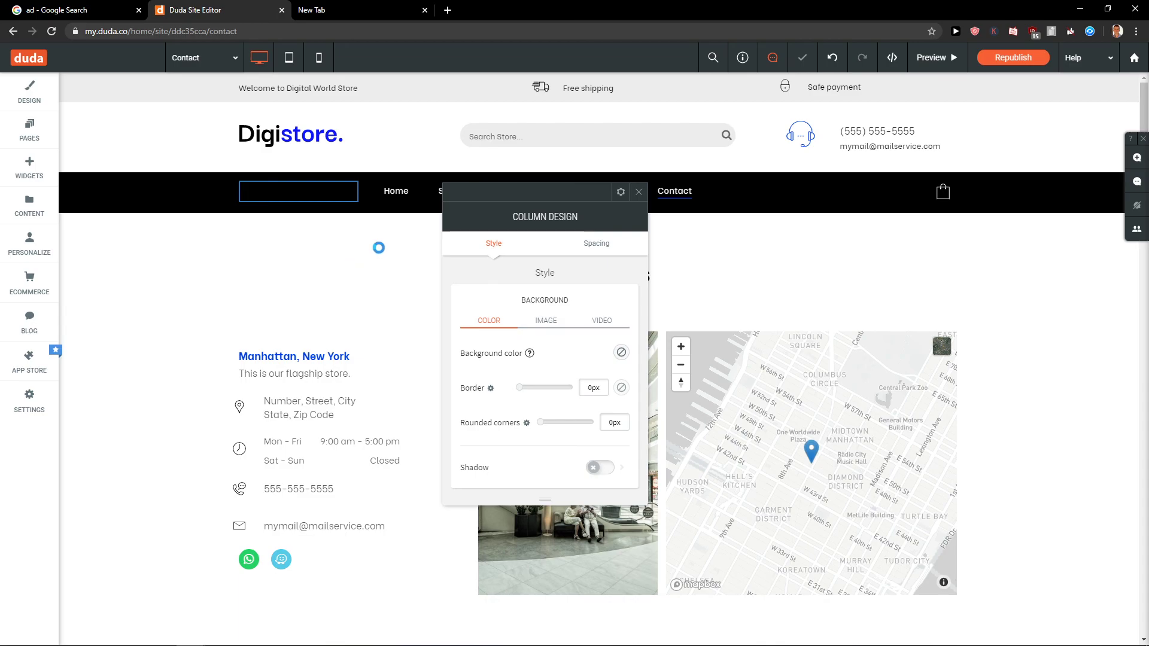
{"action": "left_click", "coordinate": [640, 192]}
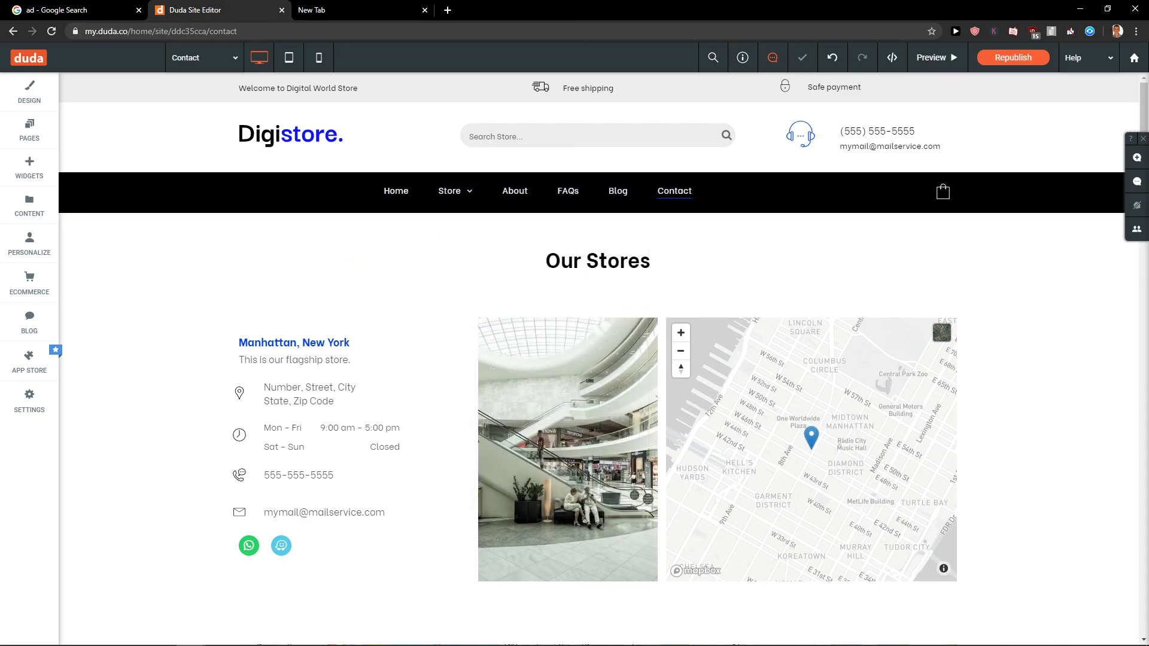